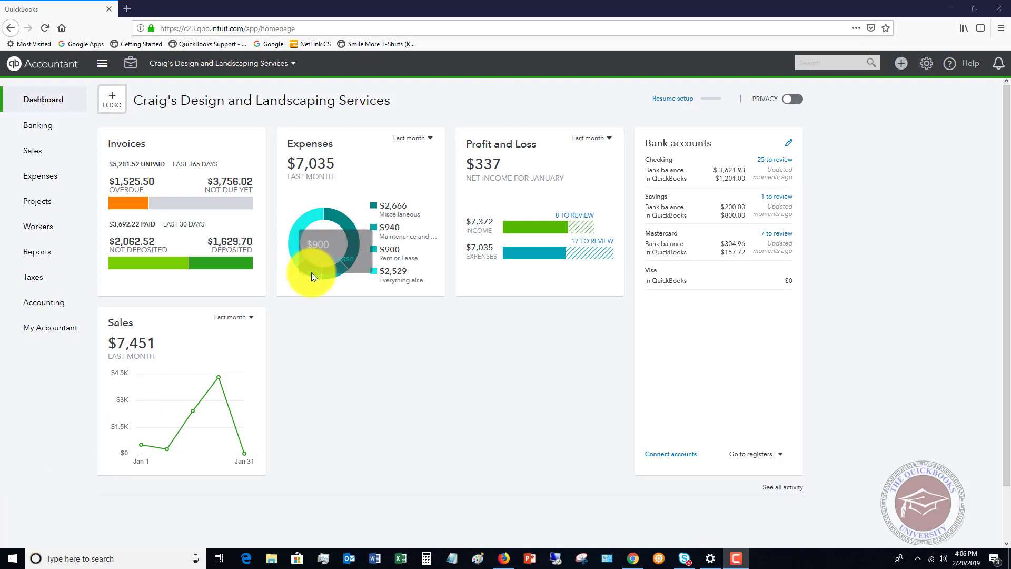
# Step: Open the Chart of Accounts from the gear menu's Your Company list
pyautogui.click(927, 70)
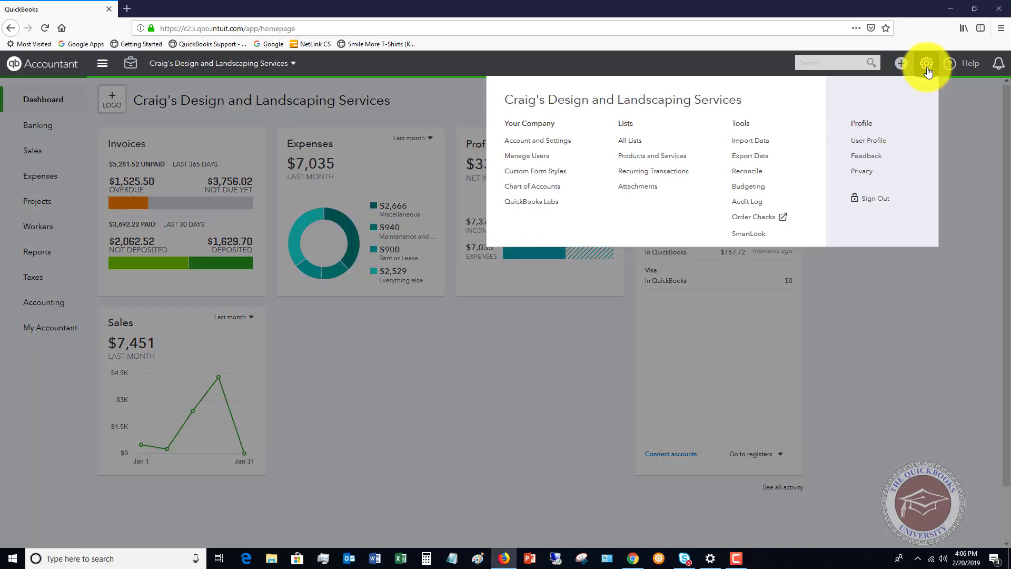
pyautogui.click(533, 188)
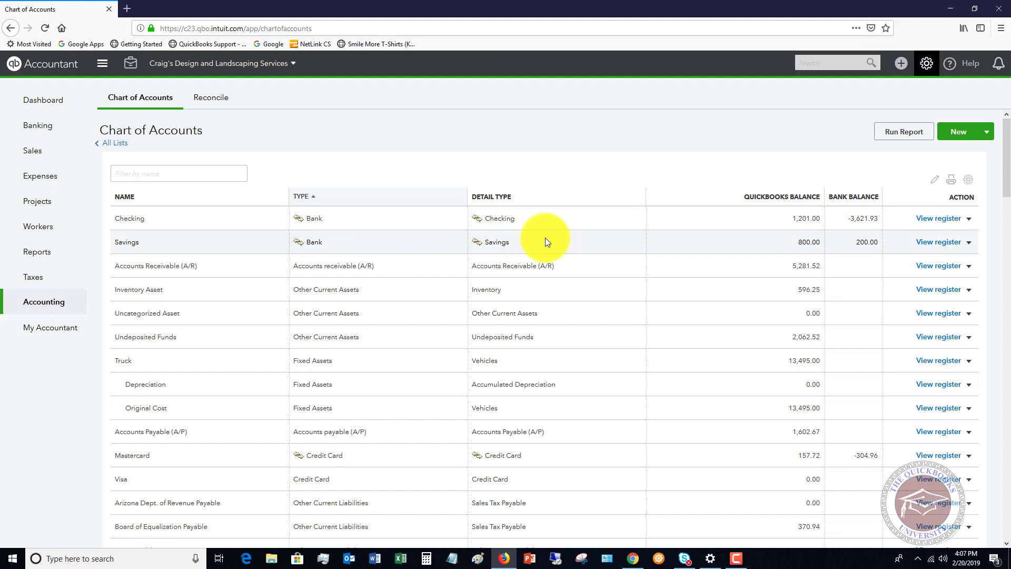
pyautogui.scroll(-10, 491, 260)
pyautogui.scroll(-13, 491, 261)
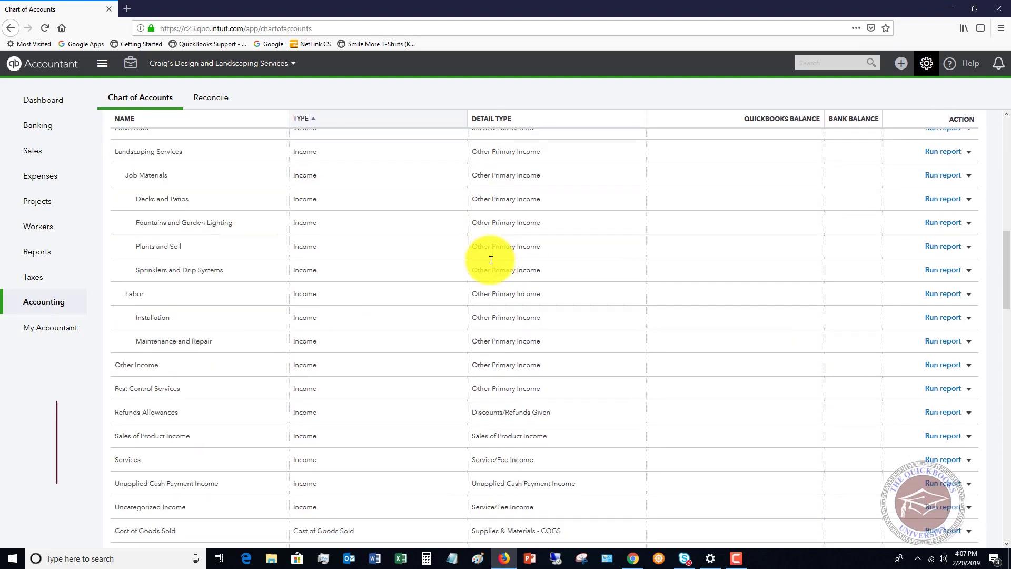
pyautogui.scroll(20, 489, 260)
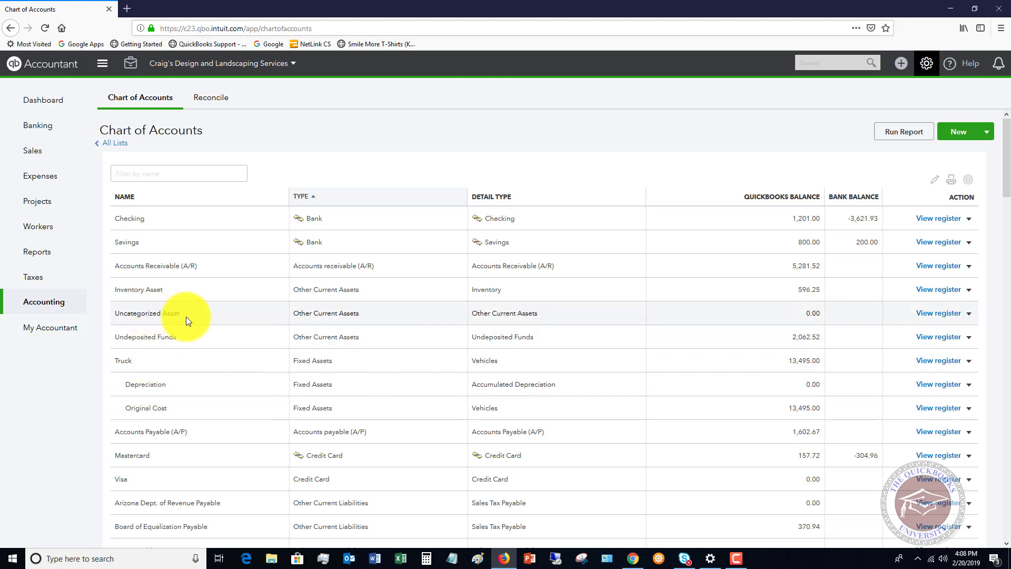
pyautogui.scroll(-2, 191, 313)
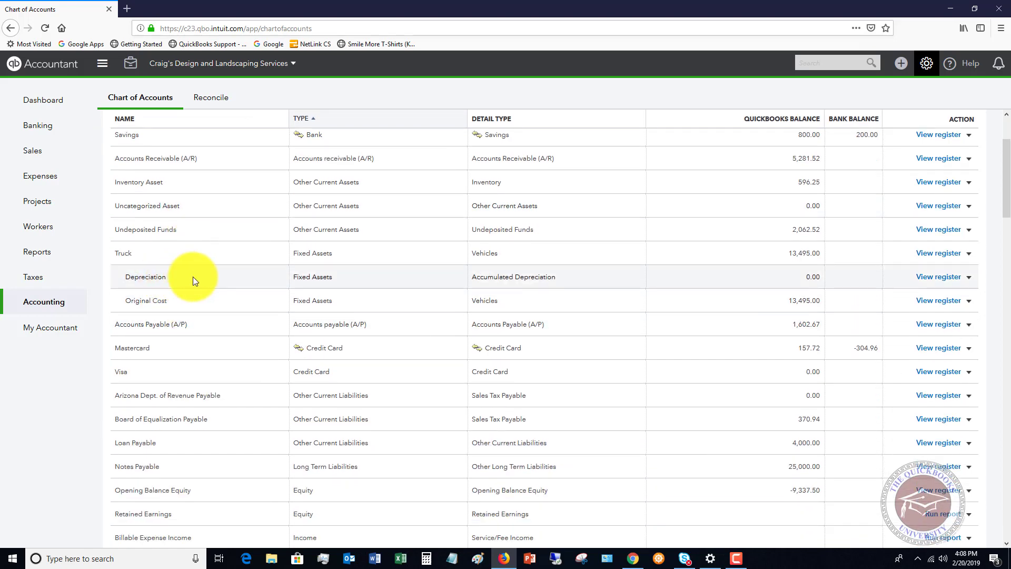
pyautogui.scroll(3, 193, 276)
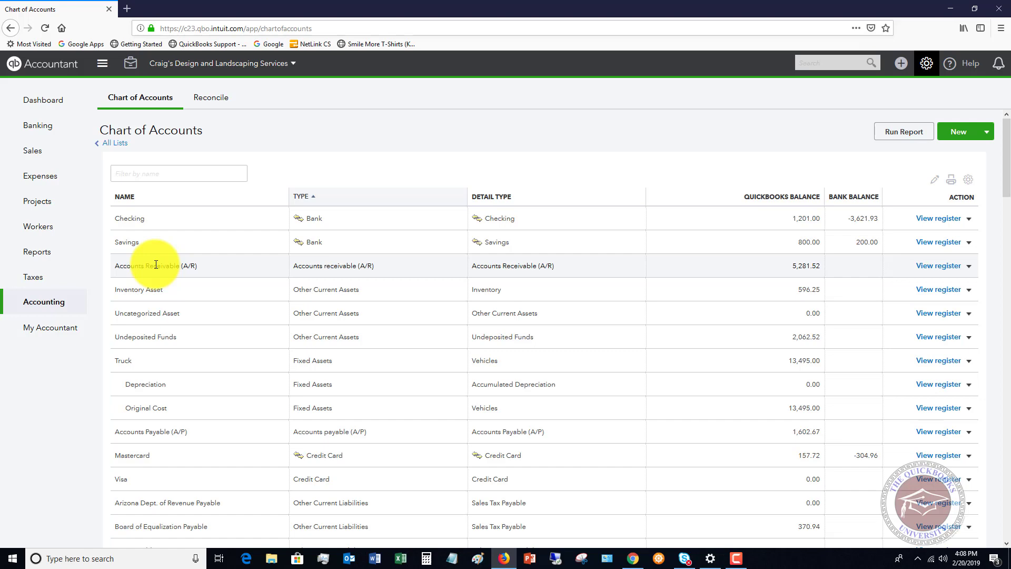
pyautogui.scroll(-3, 156, 265)
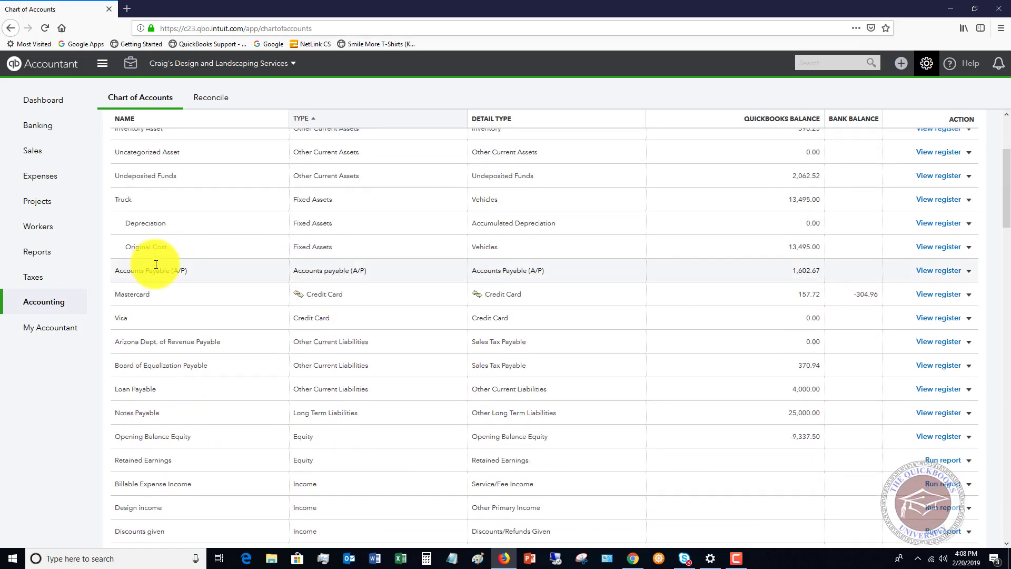
pyautogui.scroll(-1, 156, 264)
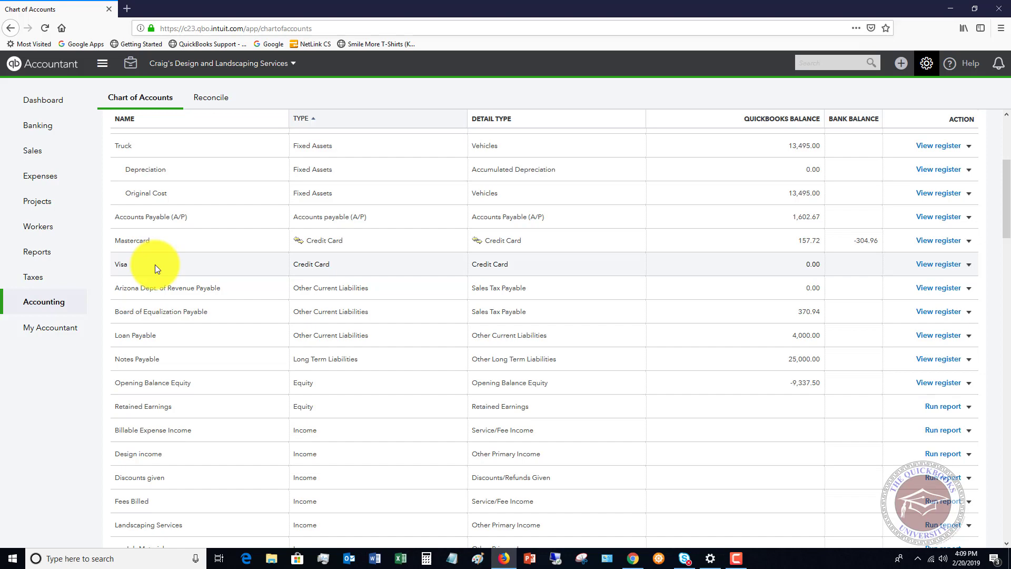
pyautogui.scroll(-5, 155, 265)
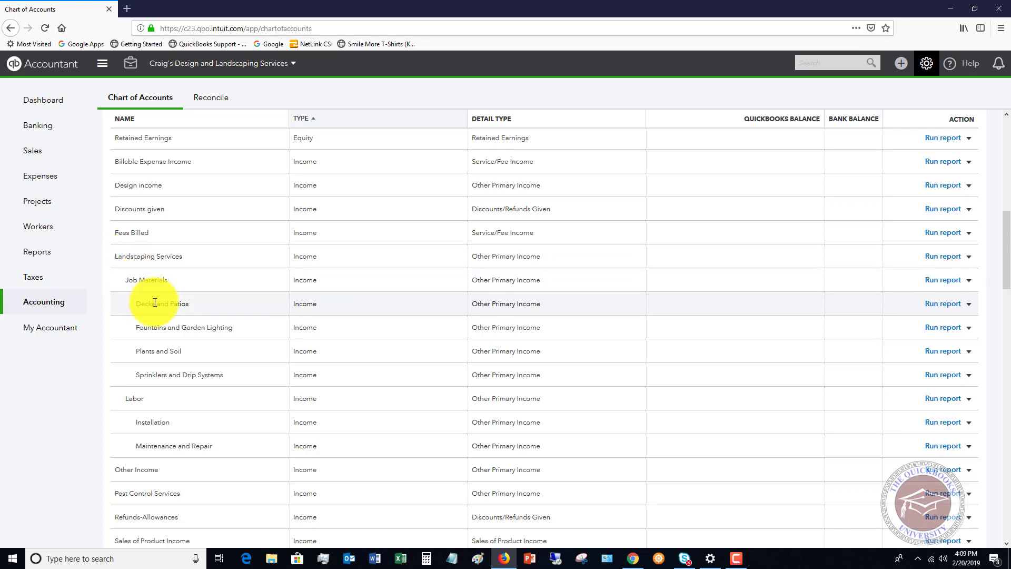
pyautogui.scroll(-8, 156, 303)
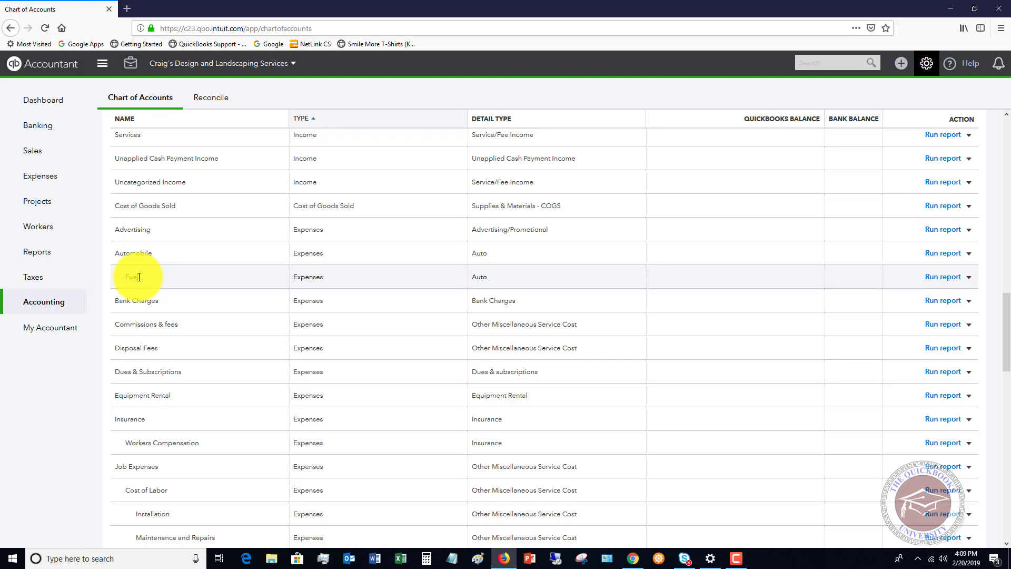
pyautogui.scroll(-3, 140, 276)
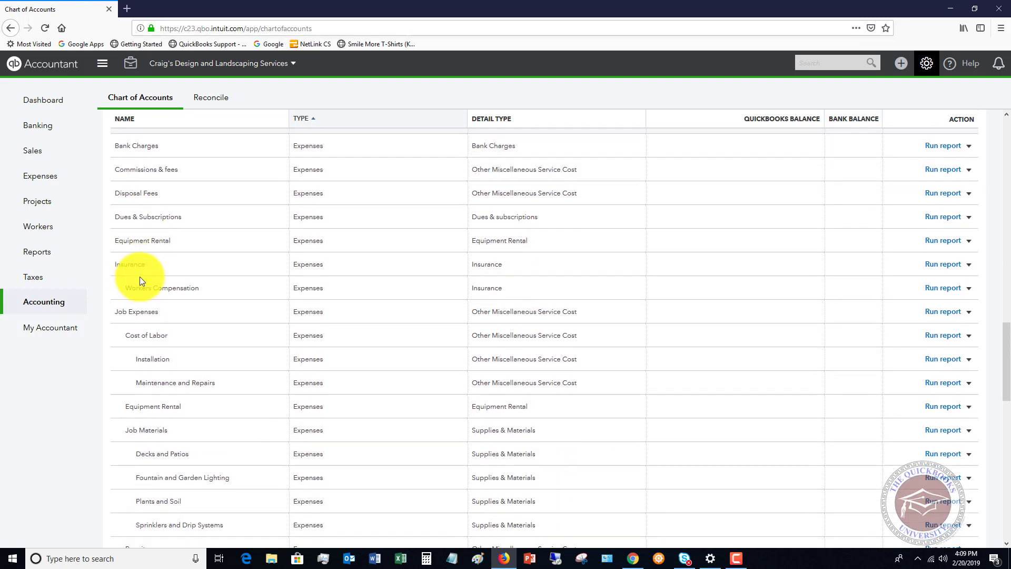
pyautogui.scroll(-2, 191, 299)
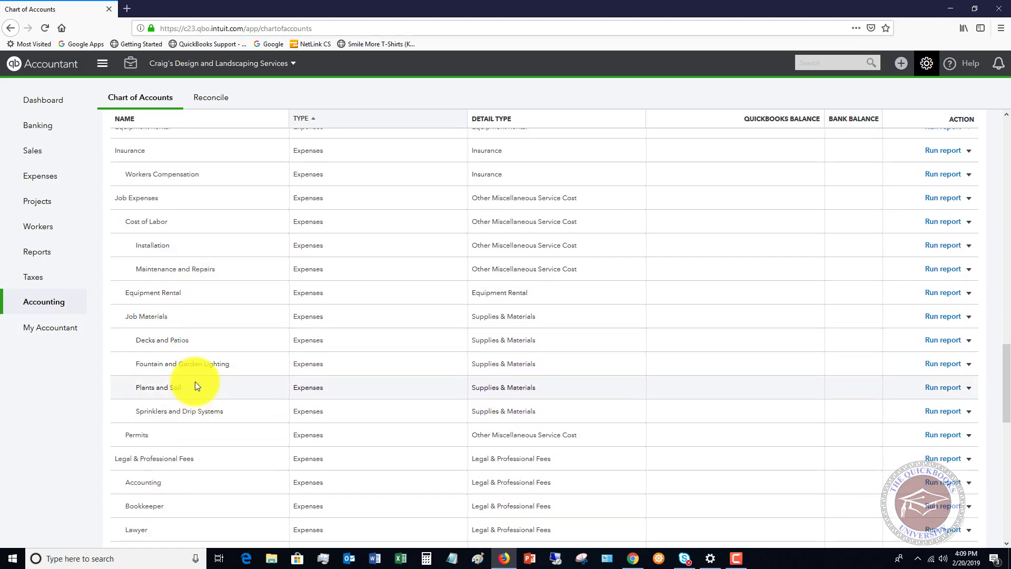
pyautogui.scroll(20, 195, 385)
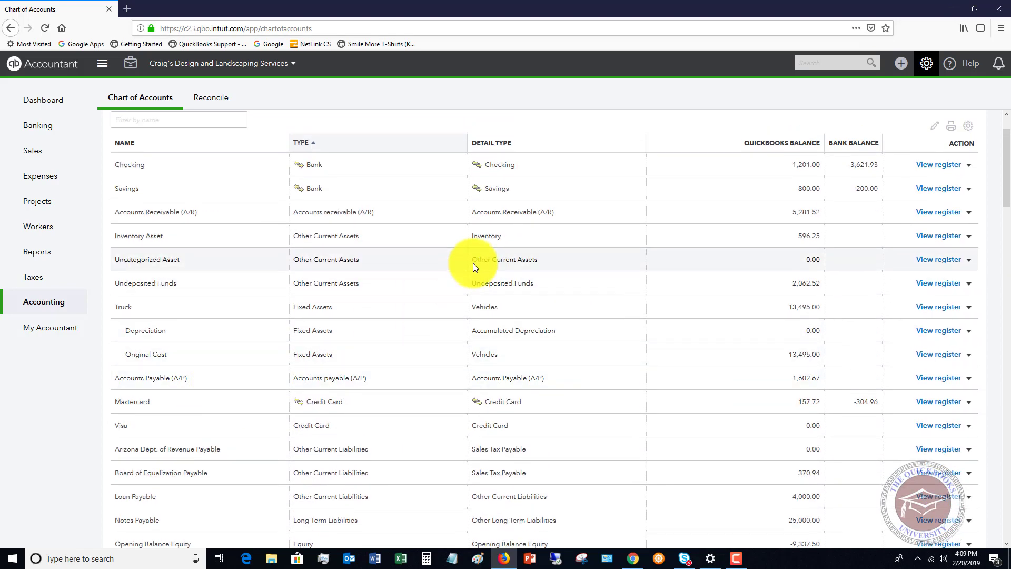
# Step: Return to the top of the Chart of Accounts and bring up the company settings
pyautogui.scroll(1, 476, 260)
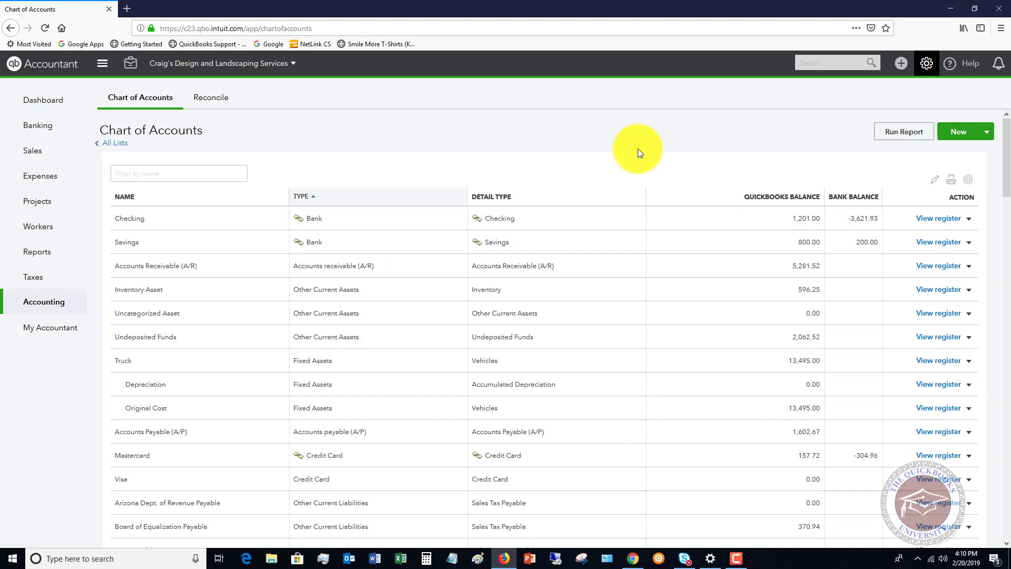
pyautogui.click(926, 64)
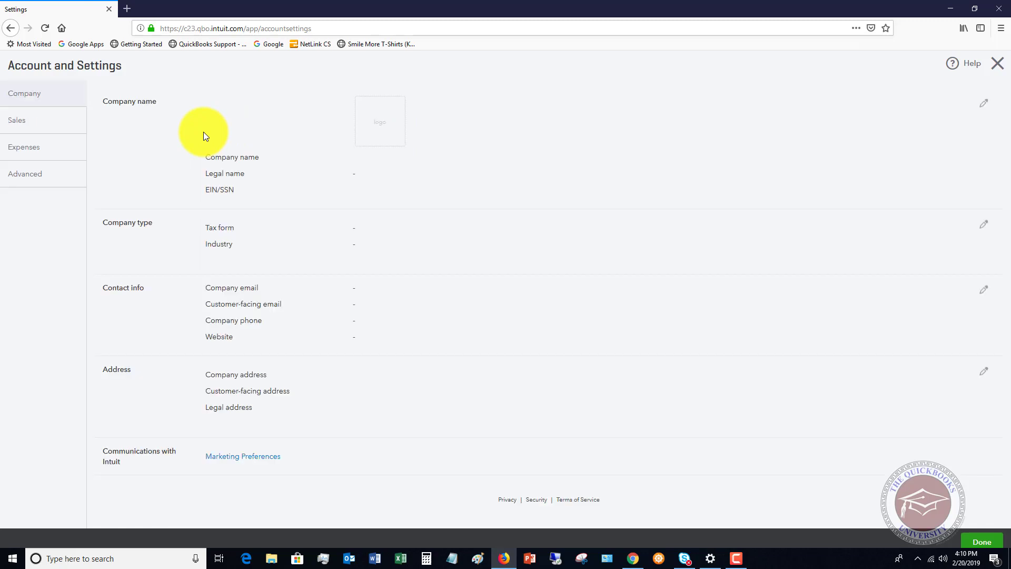
# Step: In Advanced settings, toggle Enable account numbers on and off, then cancel, leaving it Off
pyautogui.click(26, 178)
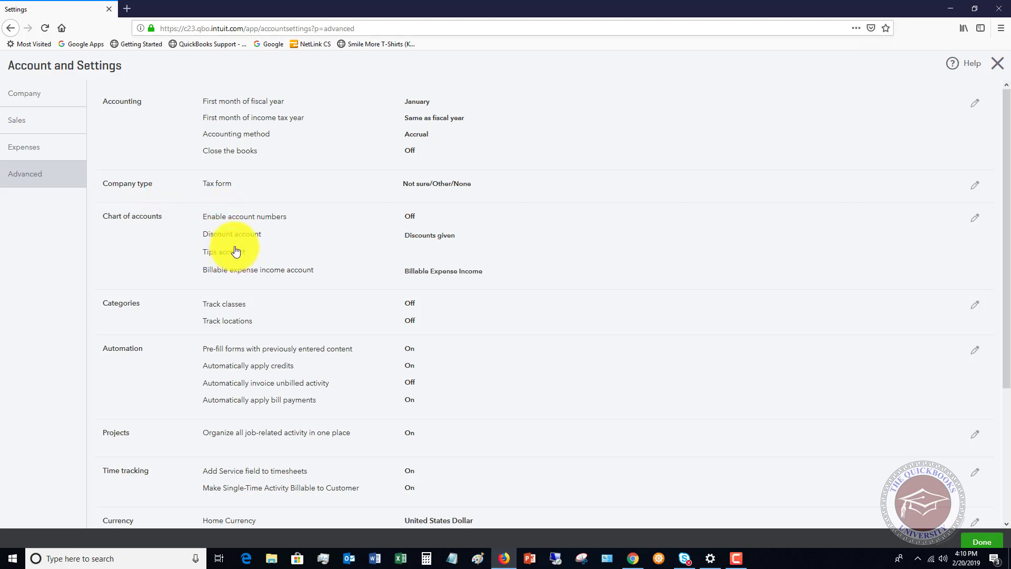
pyautogui.click(243, 218)
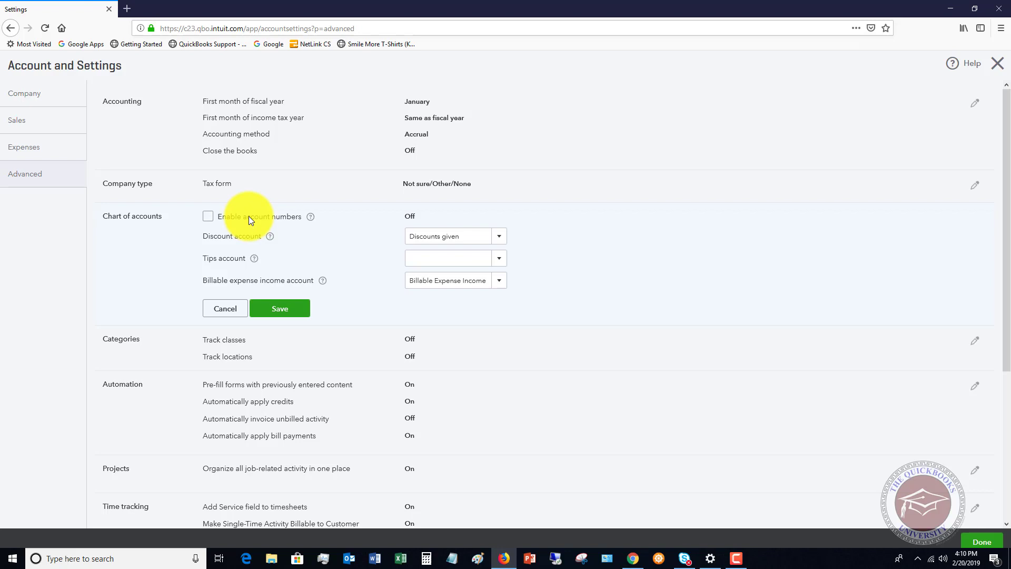
pyautogui.click(207, 217)
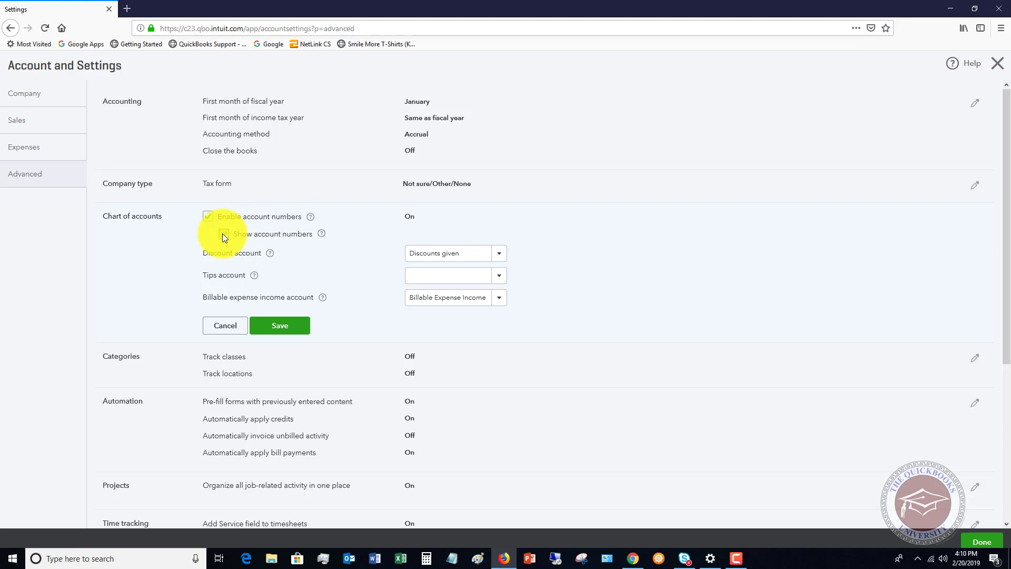
pyautogui.click(208, 217)
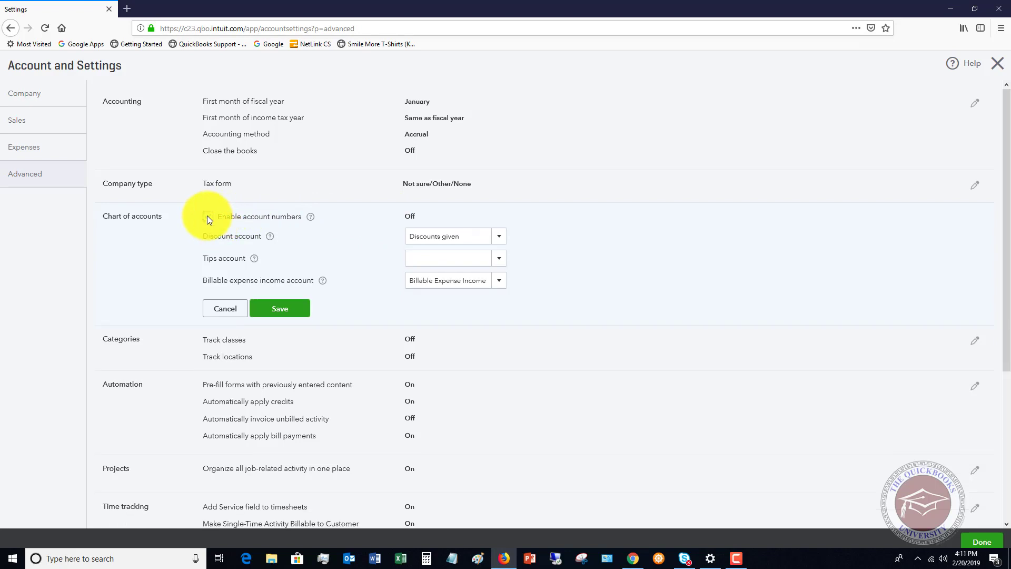
pyautogui.click(242, 308)
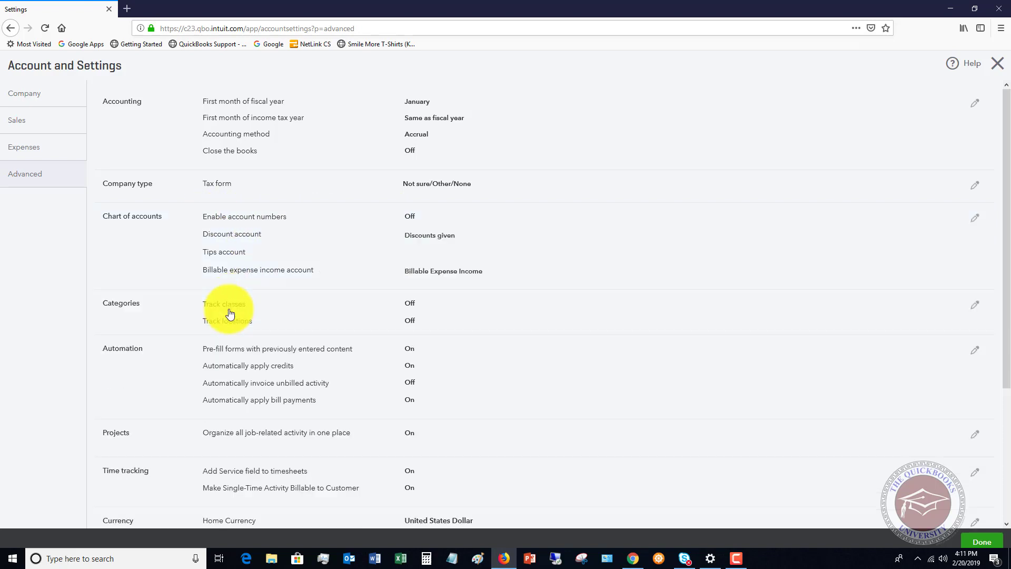
# Step: Close settings and start a new account, bringing up the Account Type list
pyautogui.click(997, 67)
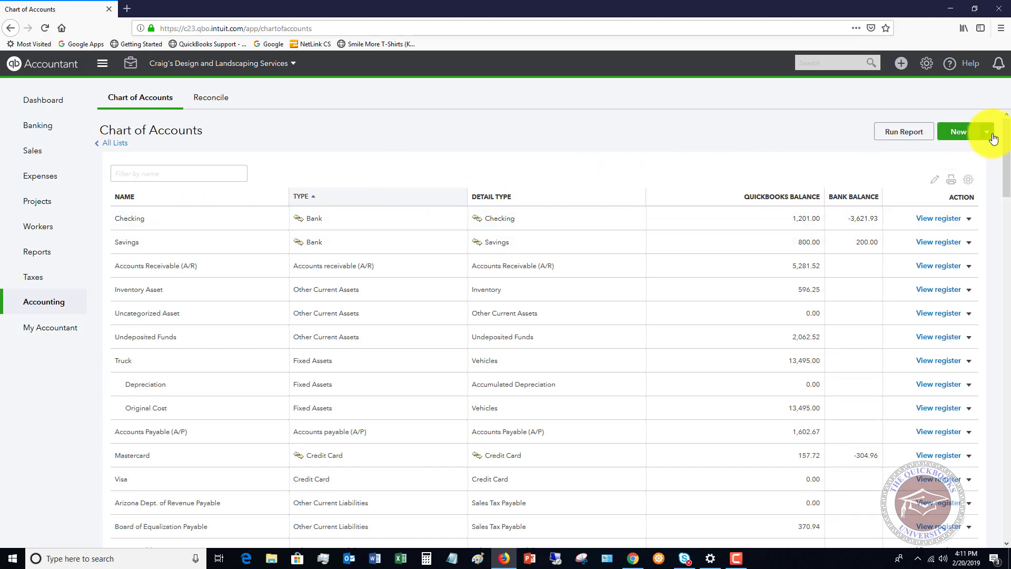
pyautogui.click(960, 132)
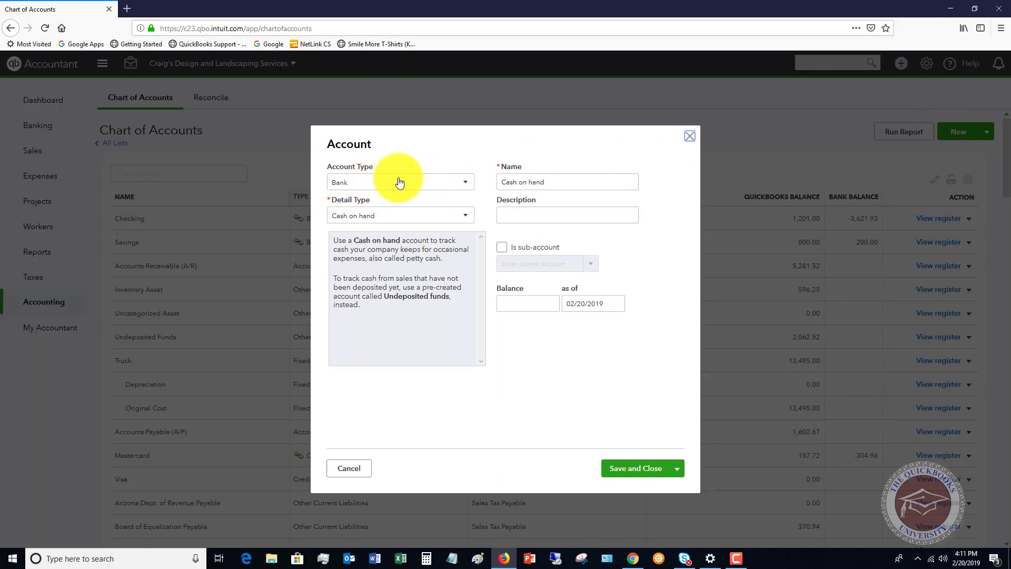
pyautogui.click(466, 184)
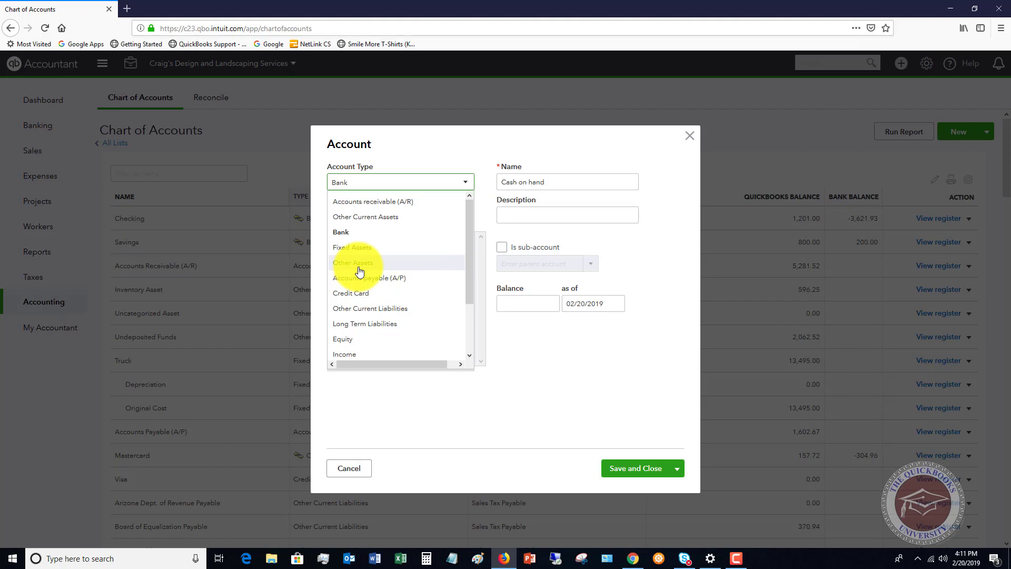
# Step: Set the new account's type to Expenses and its detail type to Auto
pyautogui.click(345, 235)
pyautogui.click(397, 182)
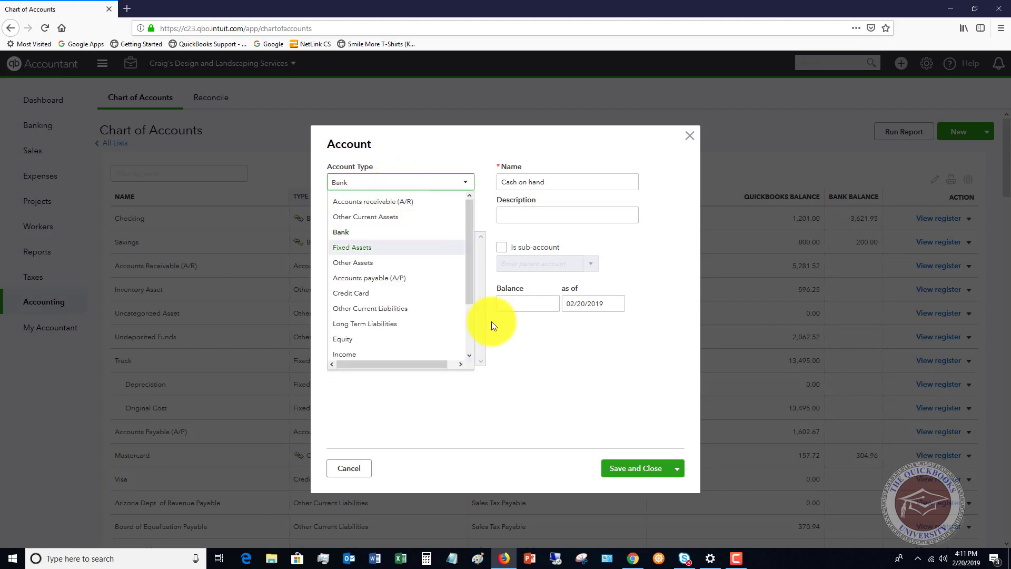
pyautogui.scroll(-2, 424, 294)
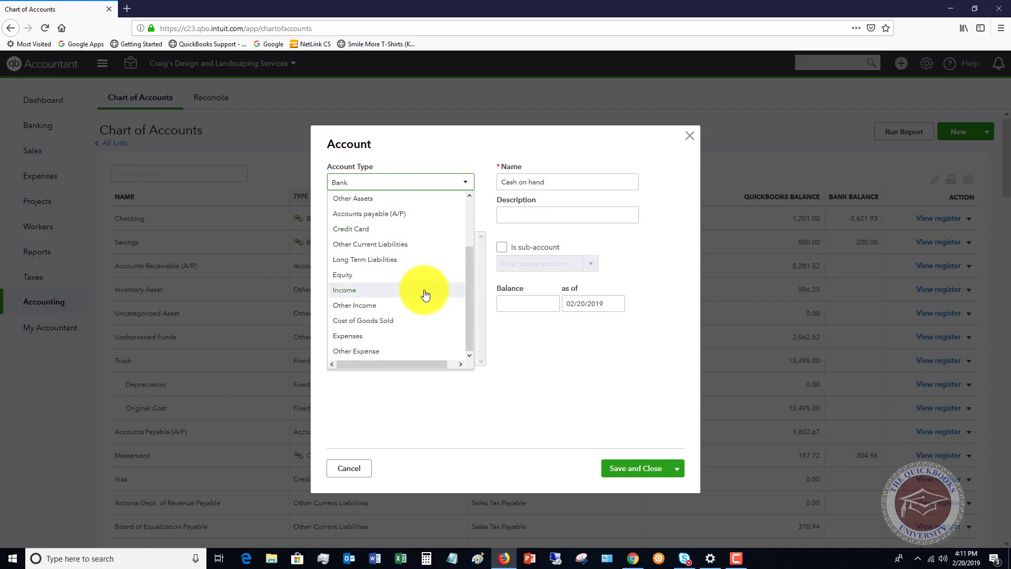
pyautogui.click(350, 335)
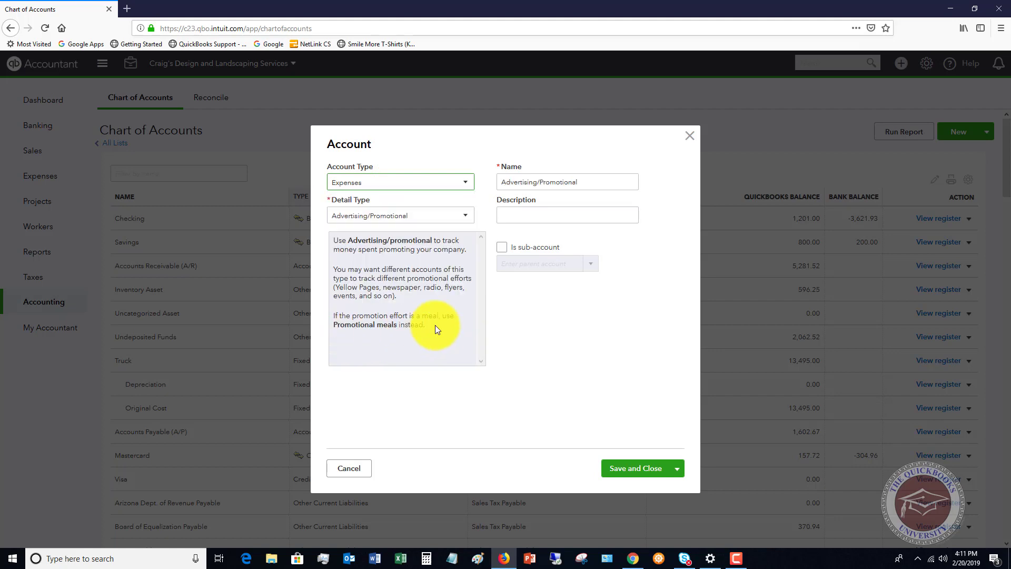
pyautogui.click(467, 219)
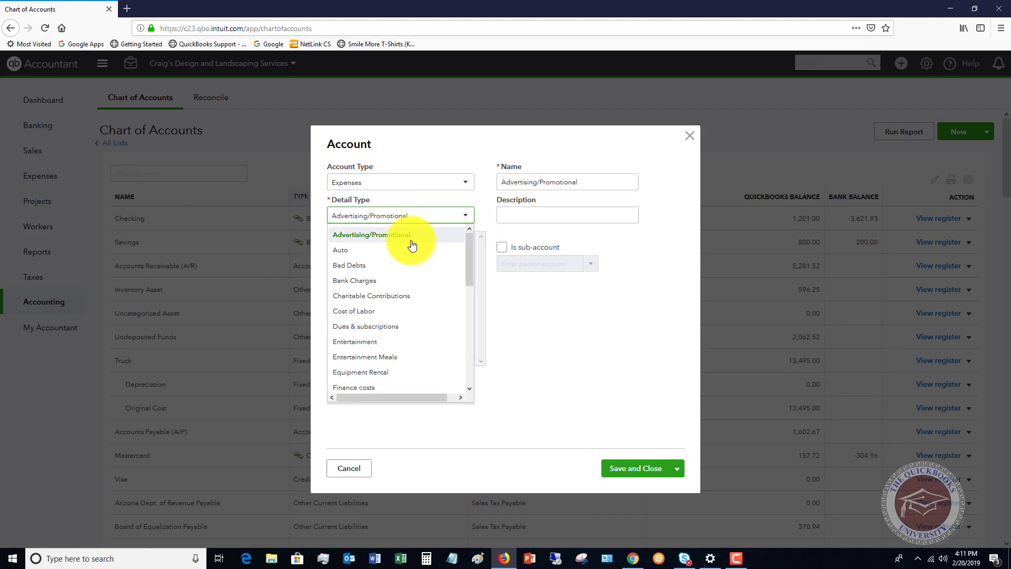
pyautogui.scroll(-5, 411, 244)
pyautogui.scroll(5, 411, 245)
pyautogui.click(383, 256)
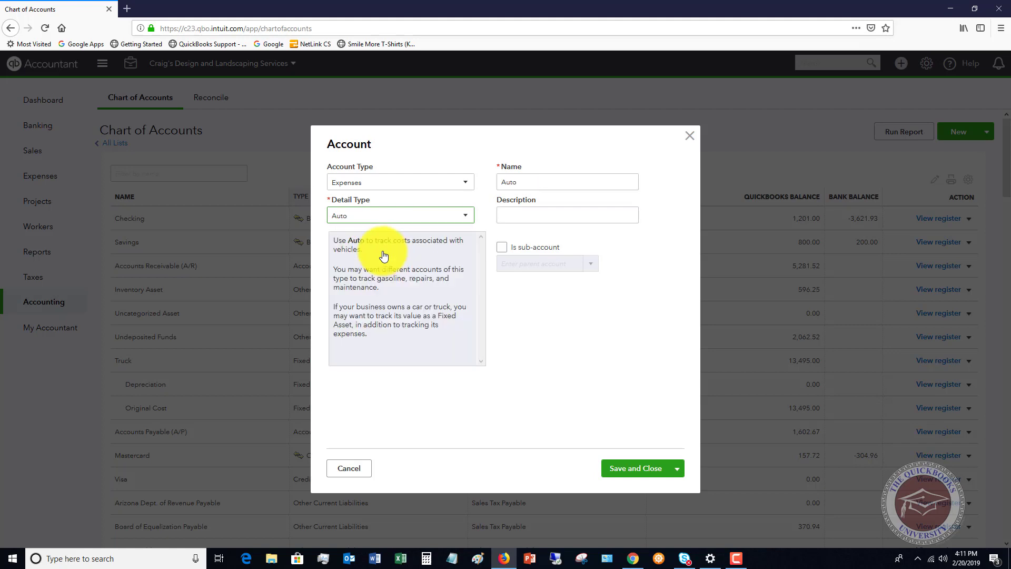
# Step: Rename the new account to 'Maintenance'
pyautogui.moveTo(536, 185); pyautogui.dragTo(474, 185)
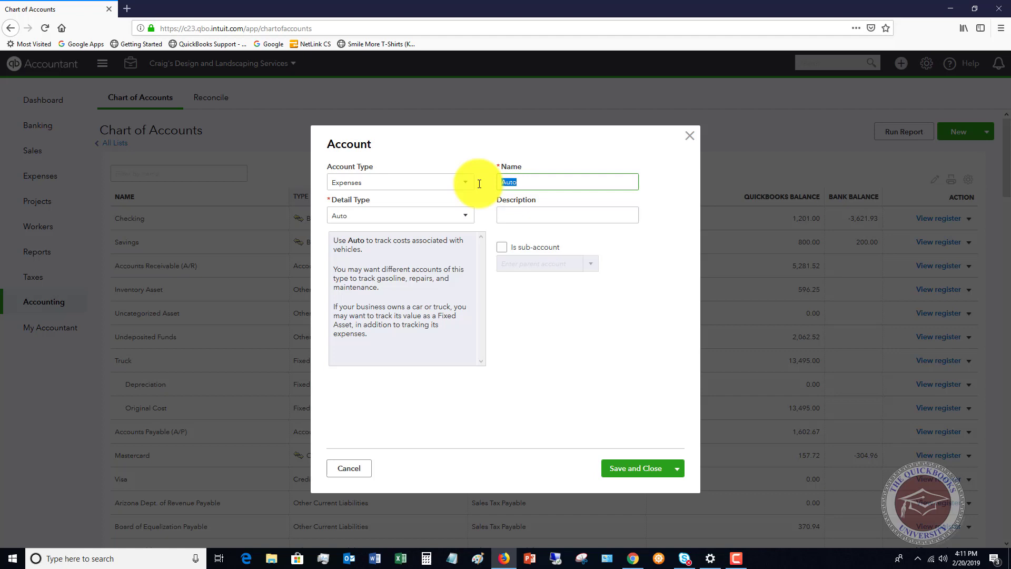
pyautogui.write('Maintenance')
pyautogui.click(549, 211)
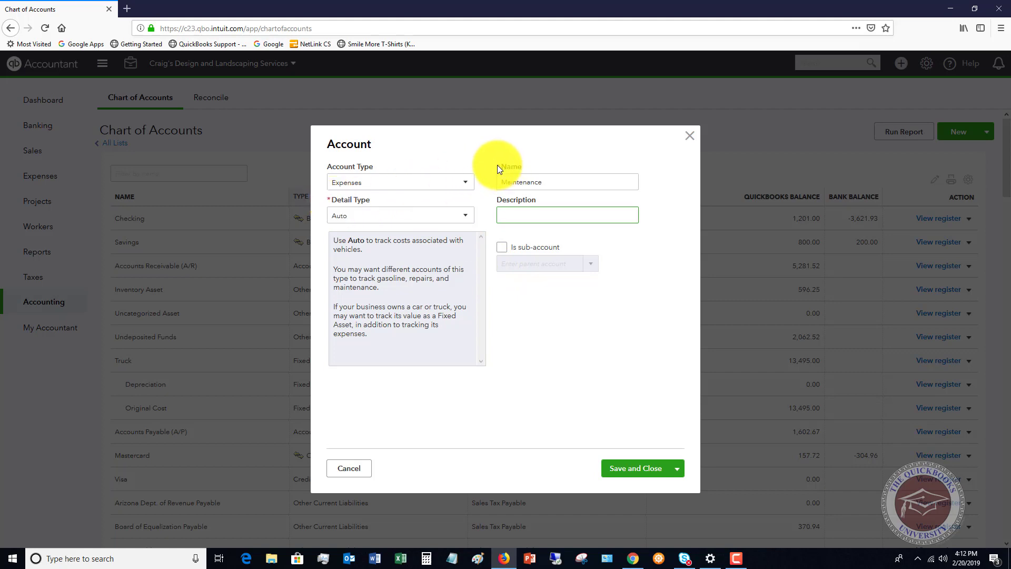
# Step: Make it a sub-account of Automobile and save and close the account
pyautogui.click(501, 247)
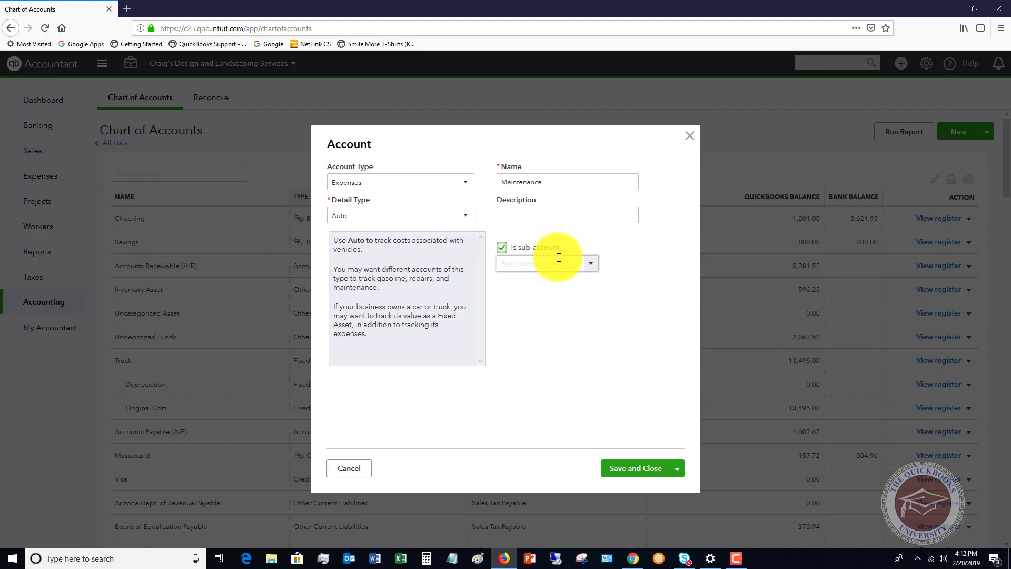
pyautogui.click(592, 264)
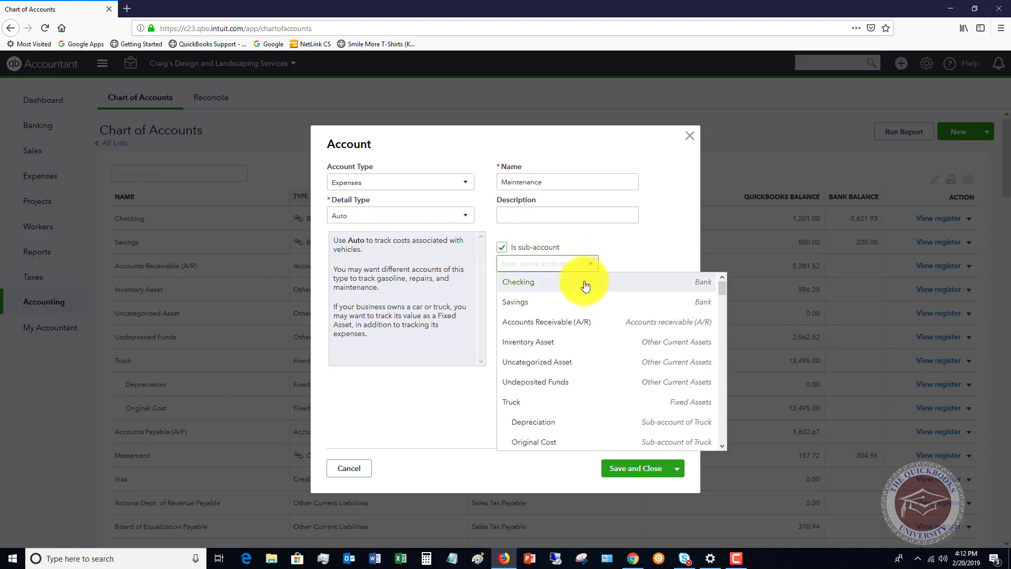
pyautogui.scroll(-1, 576, 313)
pyautogui.scroll(-6, 576, 313)
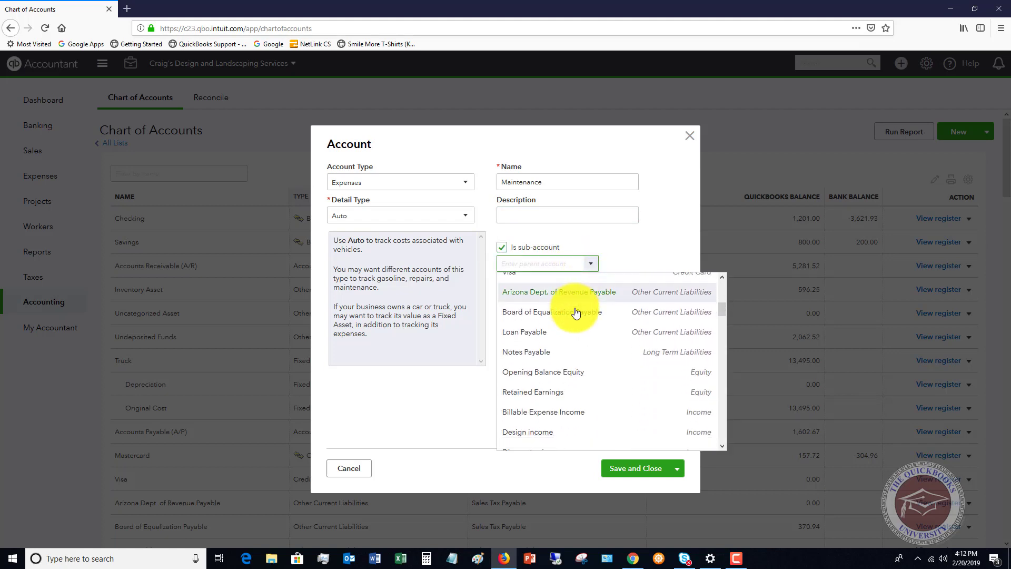
pyautogui.scroll(-6, 576, 312)
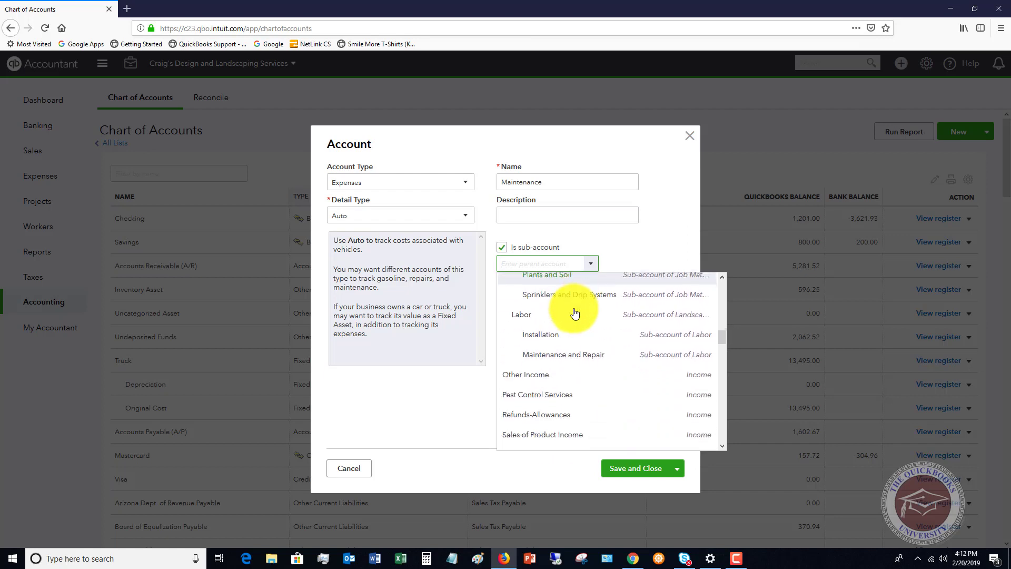
pyautogui.scroll(-3, 575, 313)
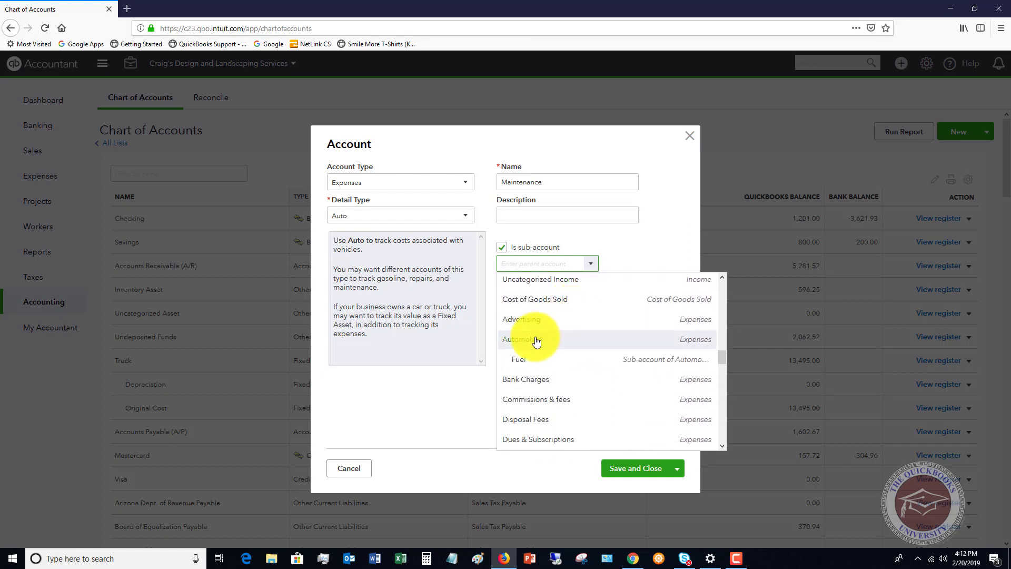
pyautogui.click(528, 341)
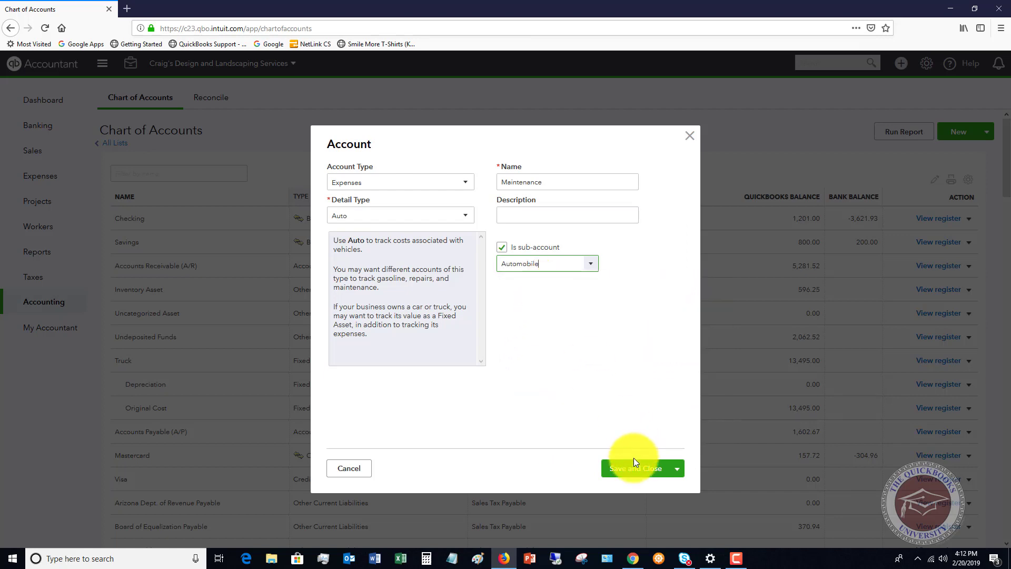
pyautogui.click(677, 471)
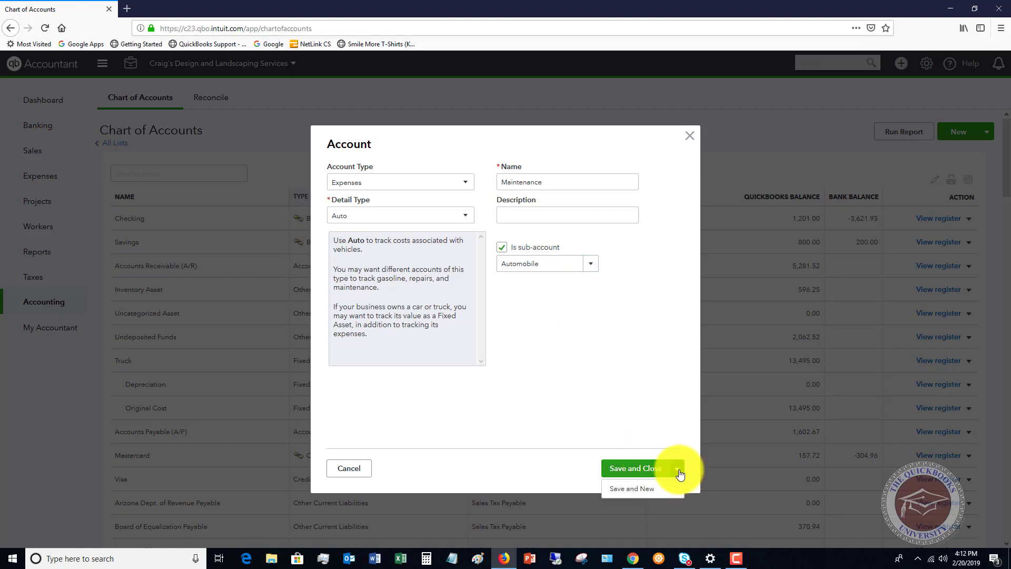
pyautogui.click(634, 469)
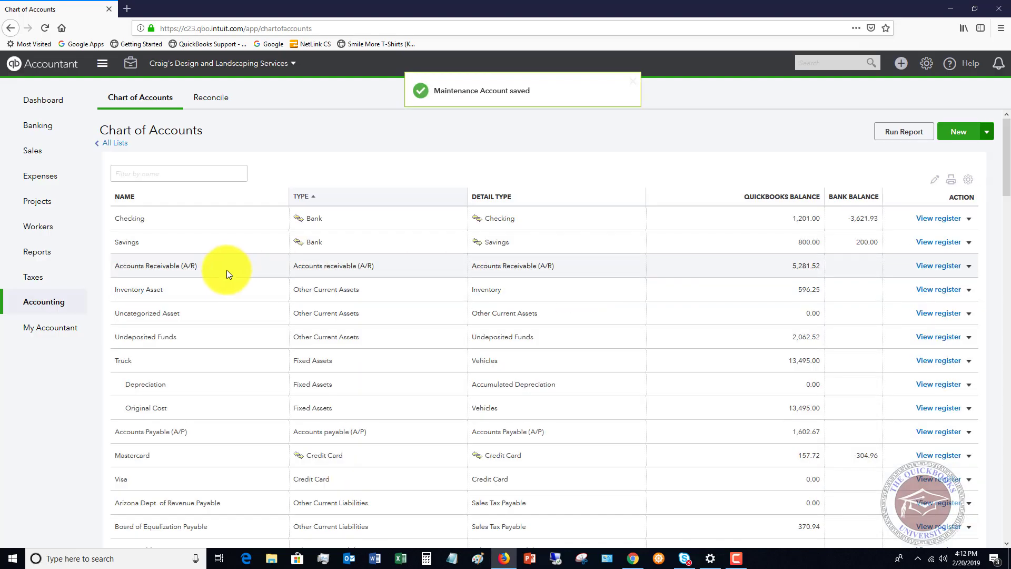
pyautogui.scroll(-2, 226, 270)
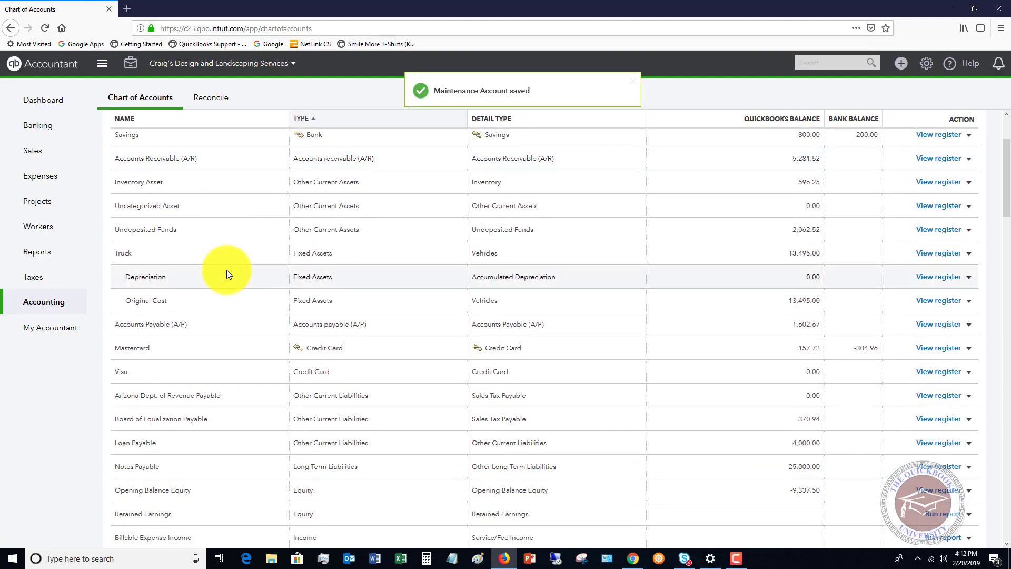
pyautogui.scroll(-3, 226, 270)
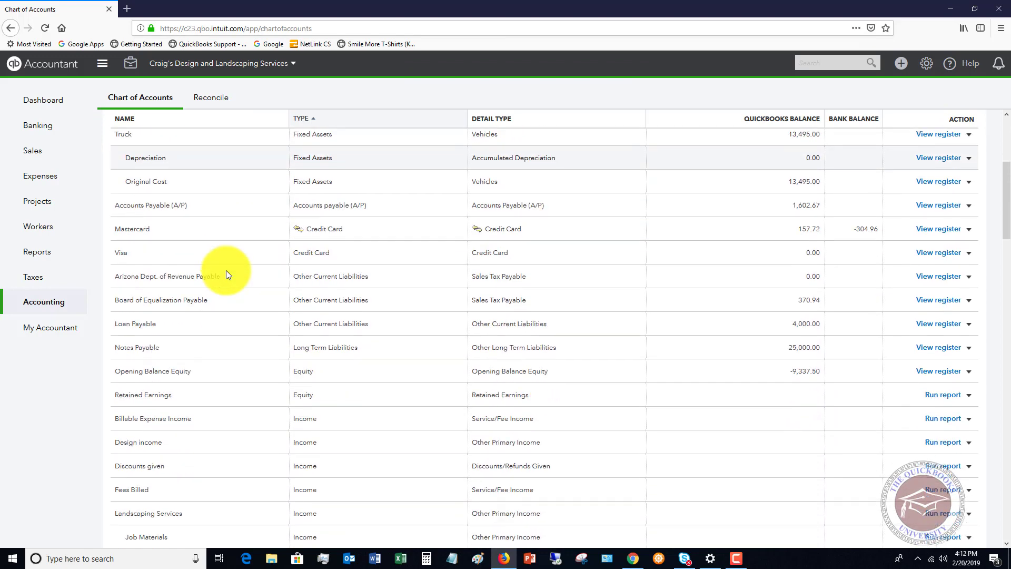
pyautogui.scroll(-7, 226, 270)
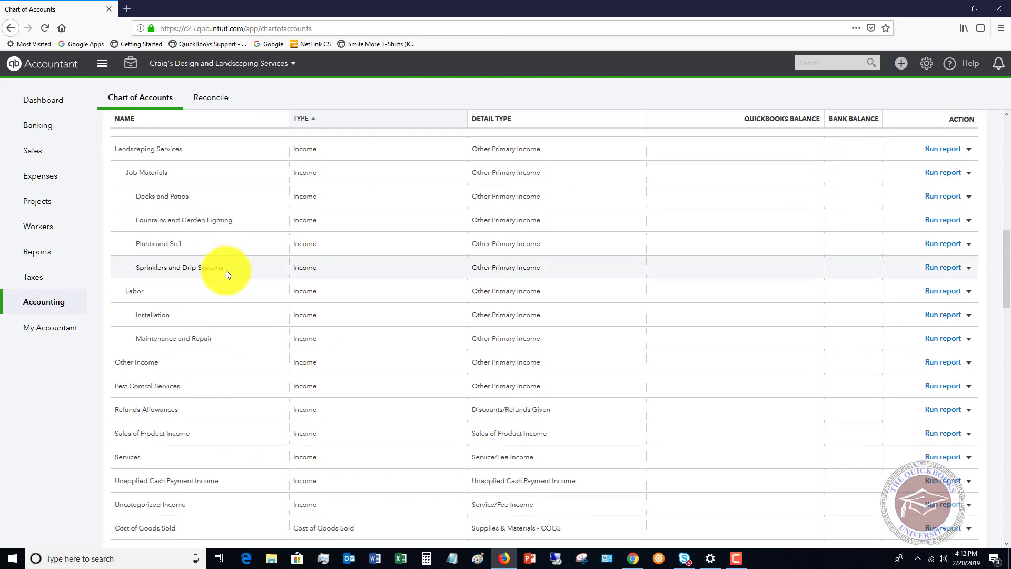
pyautogui.scroll(-4, 226, 270)
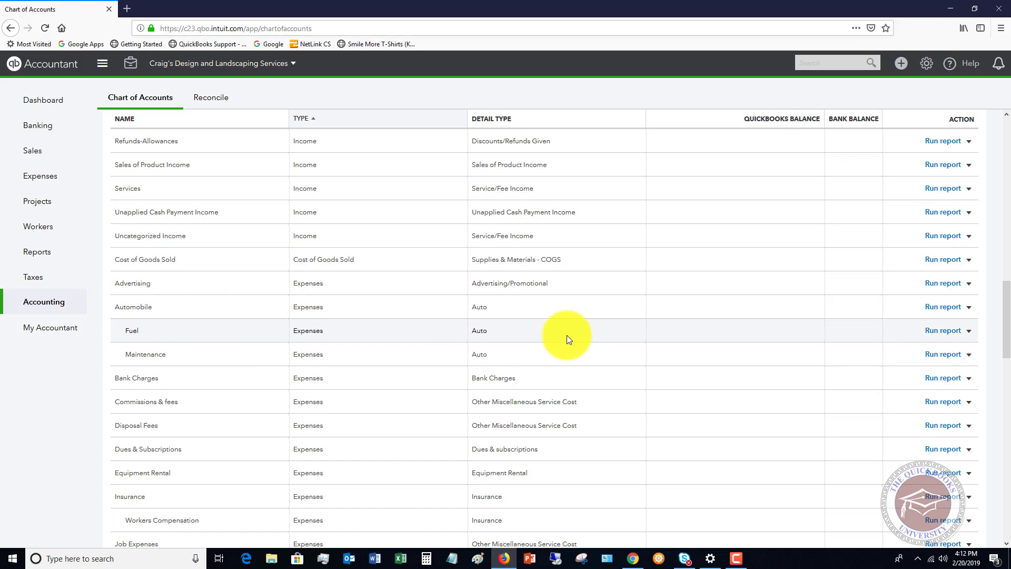
pyautogui.scroll(15, 652, 335)
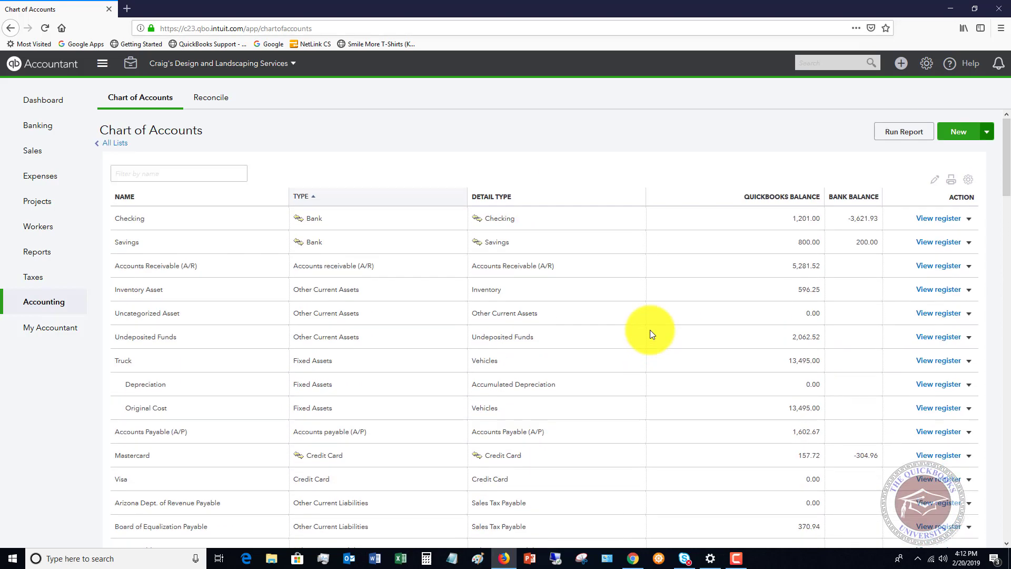
# Step: Create a Bank account with Checking detail type named 'Bank of America Operating 0934' and save it
pyautogui.click(943, 138)
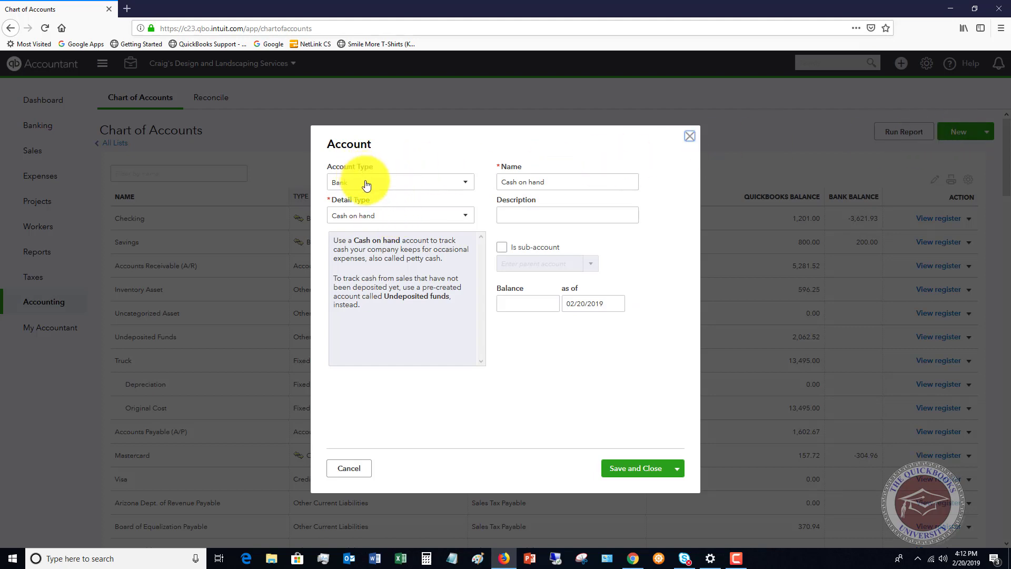
pyautogui.click(391, 217)
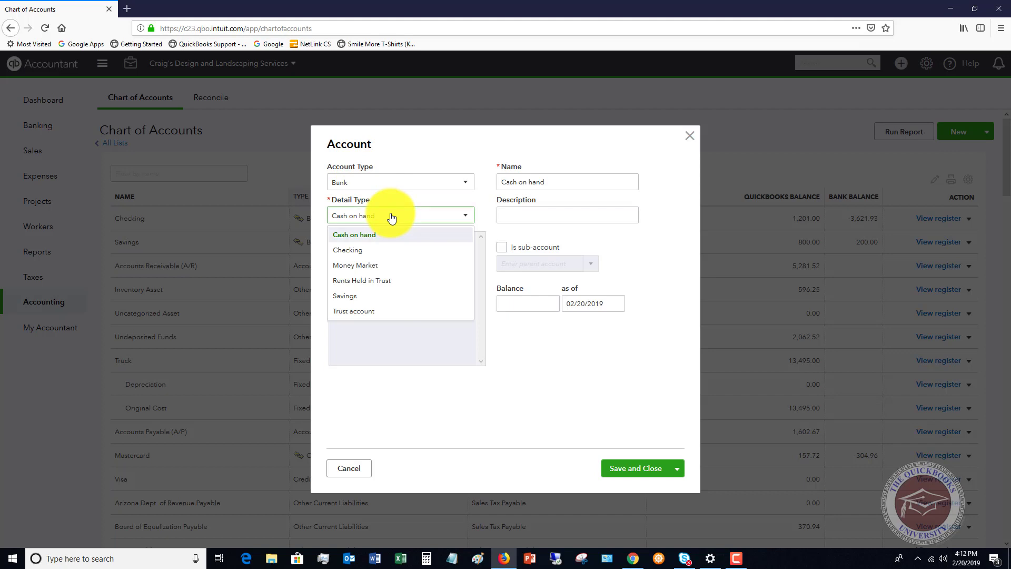
pyautogui.click(349, 249)
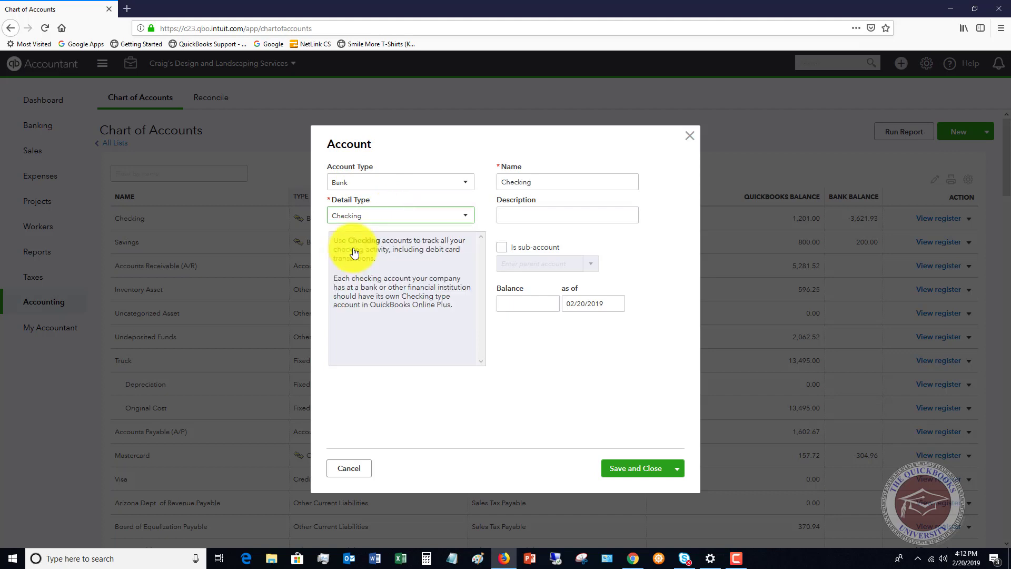
pyautogui.doubleClick(526, 182)
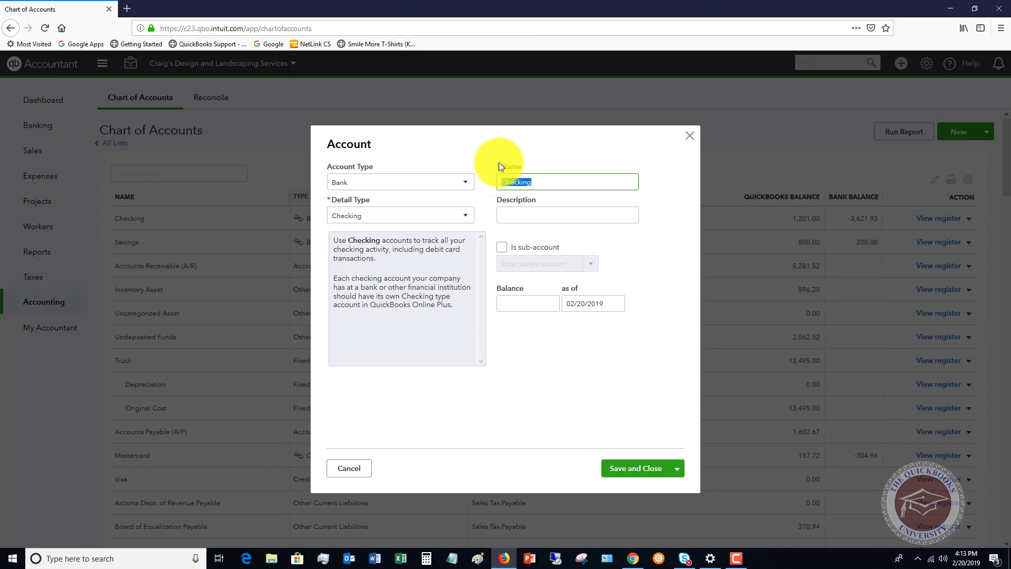
pyautogui.write('B')
pyautogui.write('ank of')
pyautogui.write(' America')
pyautogui.write(' Checking')
pyautogui.write(' 0872')
pyautogui.press('BackSpace')
pyautogui.press('BackSpace')
pyautogui.press('BackSpace')
pyautogui.press('BackSpace')
pyautogui.press('BackSpace')
pyautogui.press('BackSpace')
pyautogui.press('BackSpace')
pyautogui.press('BackSpace')
pyautogui.press('BackSpace')
pyautogui.press('BackSpace')
pyautogui.press('BackSpace')
pyautogui.press('BackSpace')
pyautogui.write('Operating 0934')
pyautogui.press('Tab')
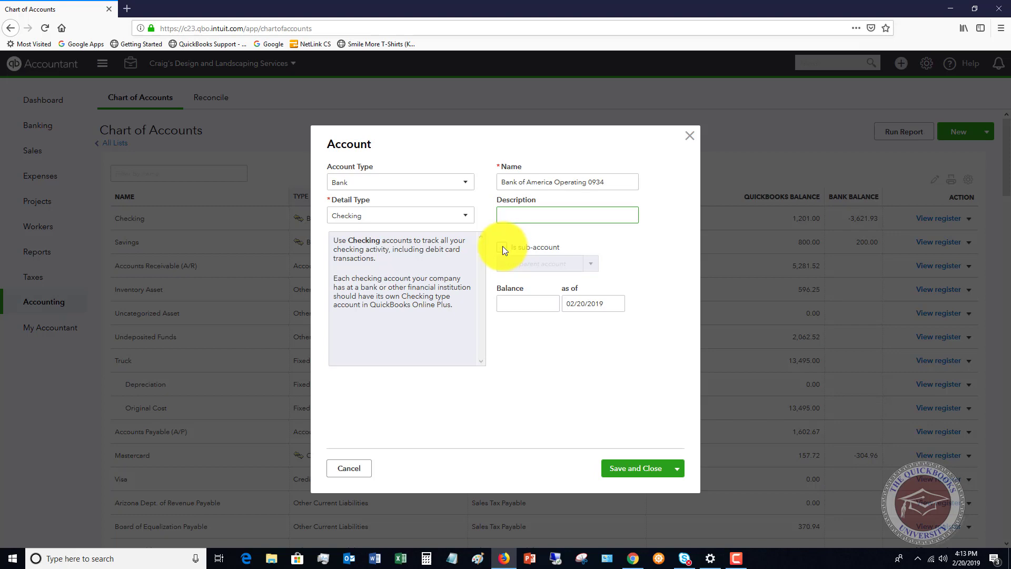
pyautogui.click(638, 467)
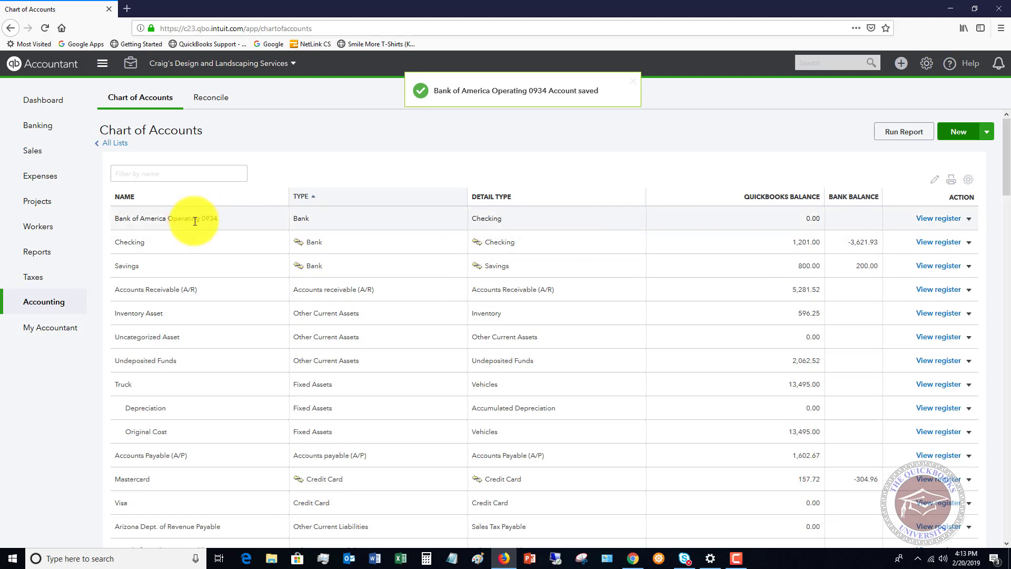
# Step: Edit Bank of America Operating 0934 to give it a 1,000 opening balance and save
pyautogui.click(973, 220)
pyautogui.click(907, 254)
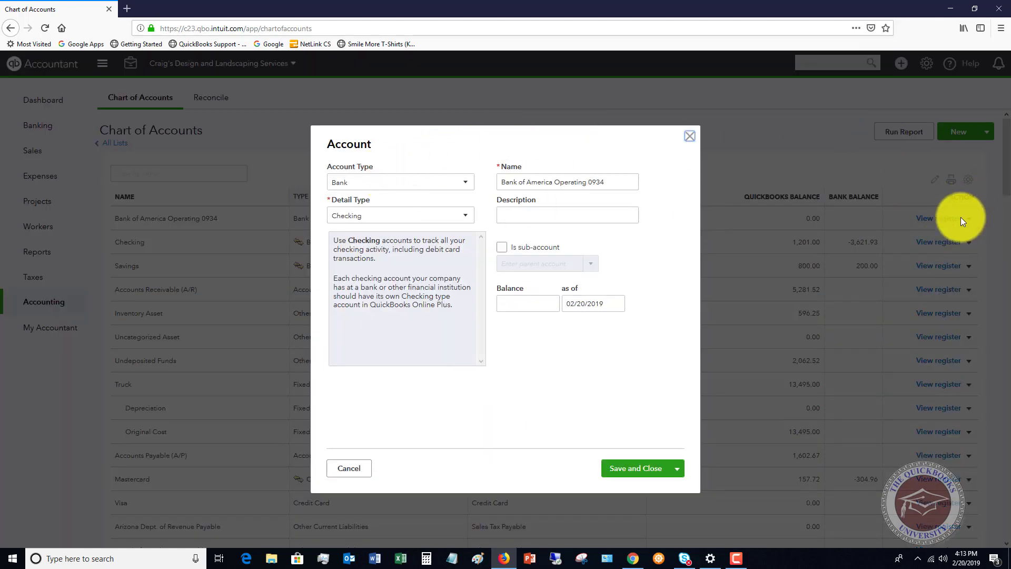
pyautogui.click(516, 302)
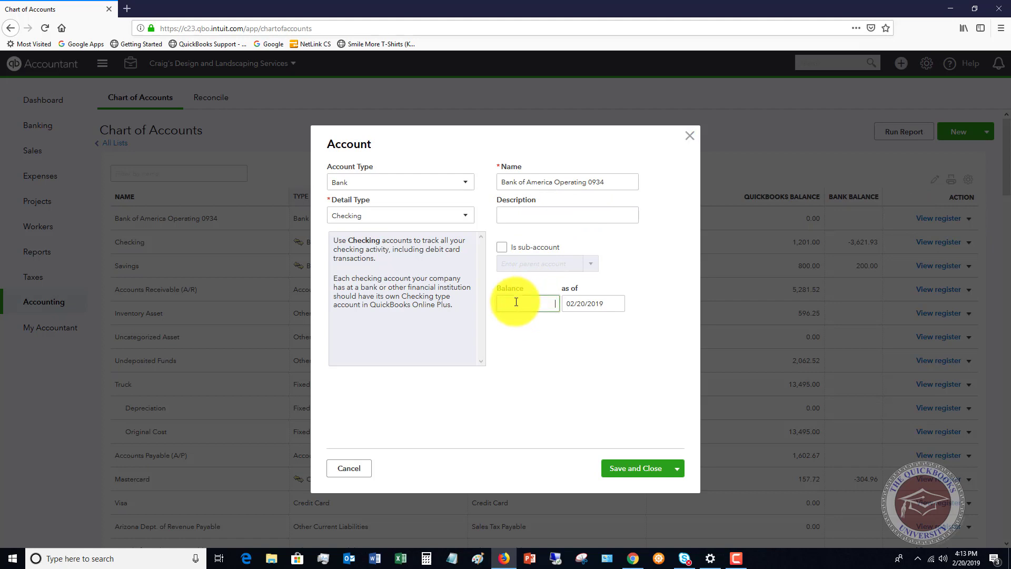
pyautogui.write('1000')
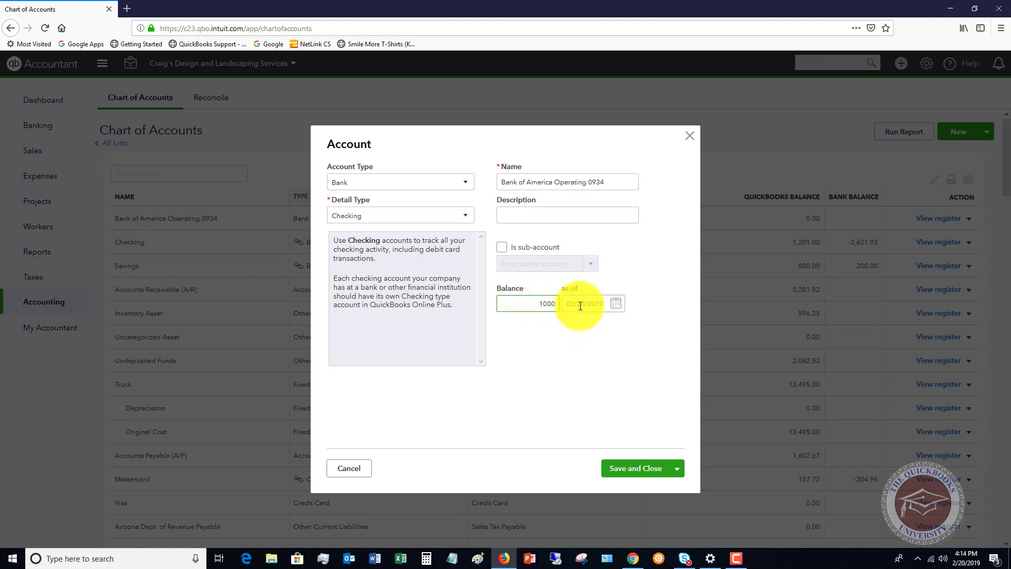
pyautogui.click(639, 468)
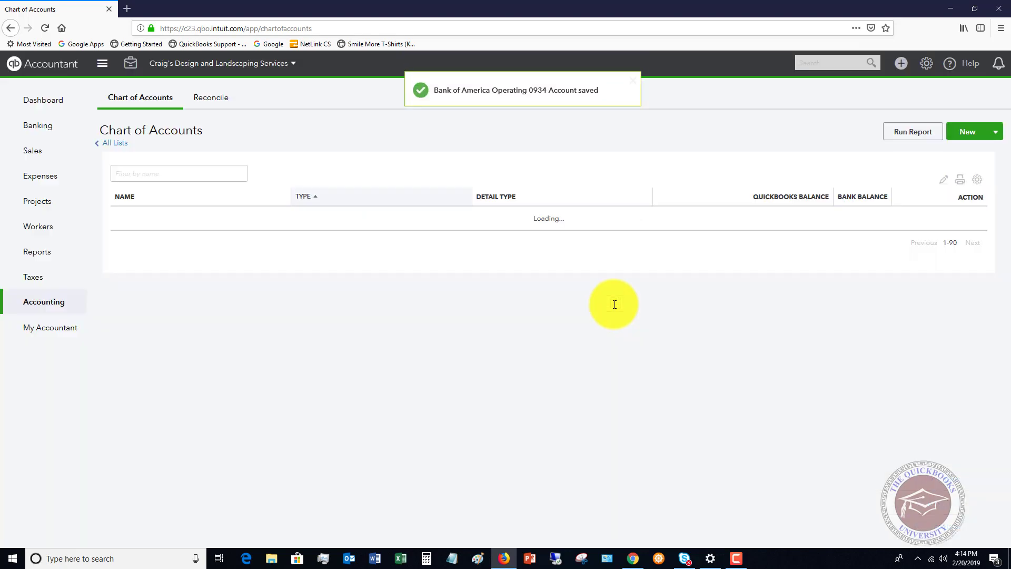
# Step: Show the Action menu for the Bank of America Operating 0934 row
pyautogui.scroll(-3, 615, 305)
pyautogui.scroll(3, 738, 198)
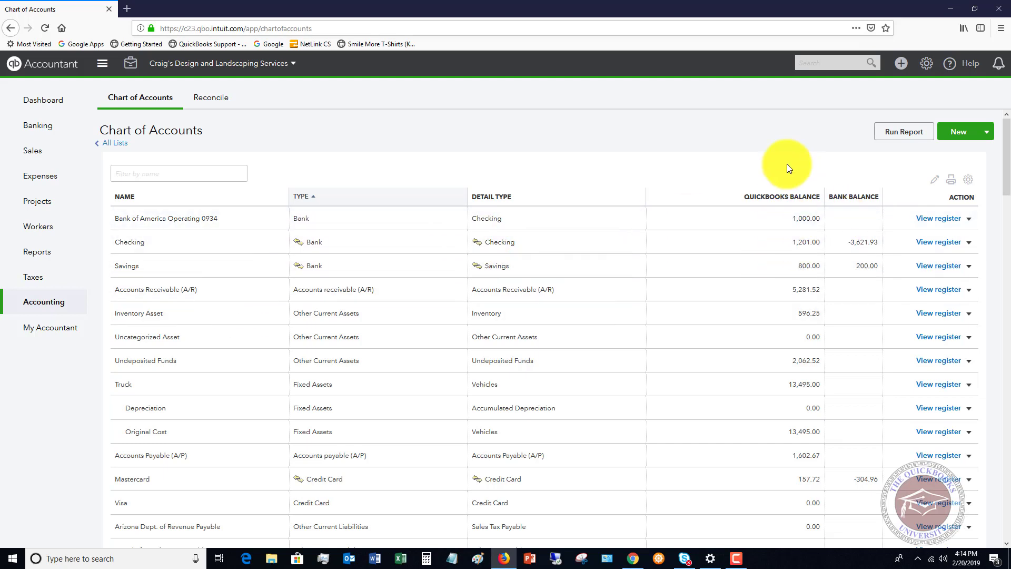
pyautogui.click(969, 220)
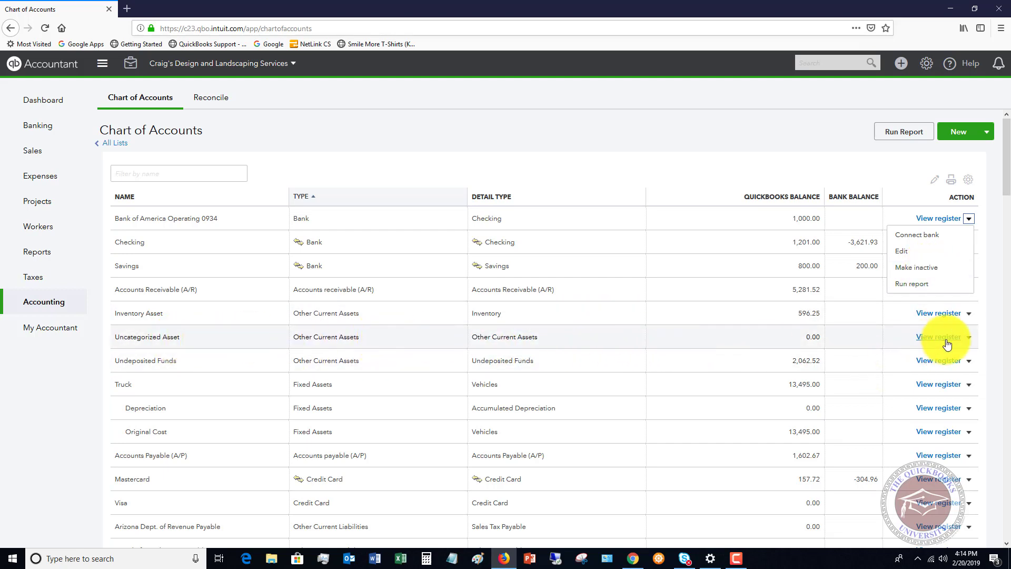
pyautogui.click(969, 338)
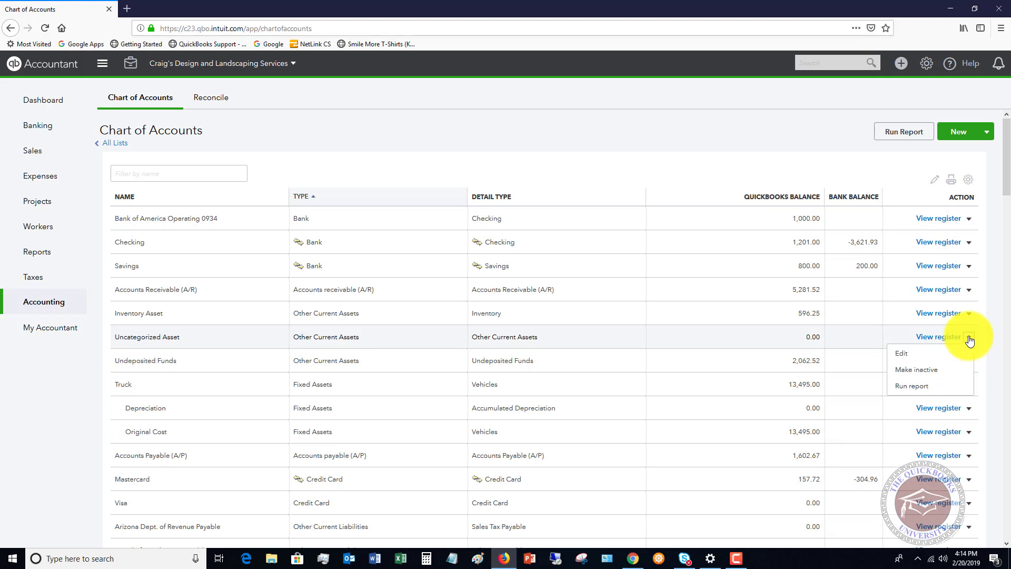
pyautogui.click(918, 370)
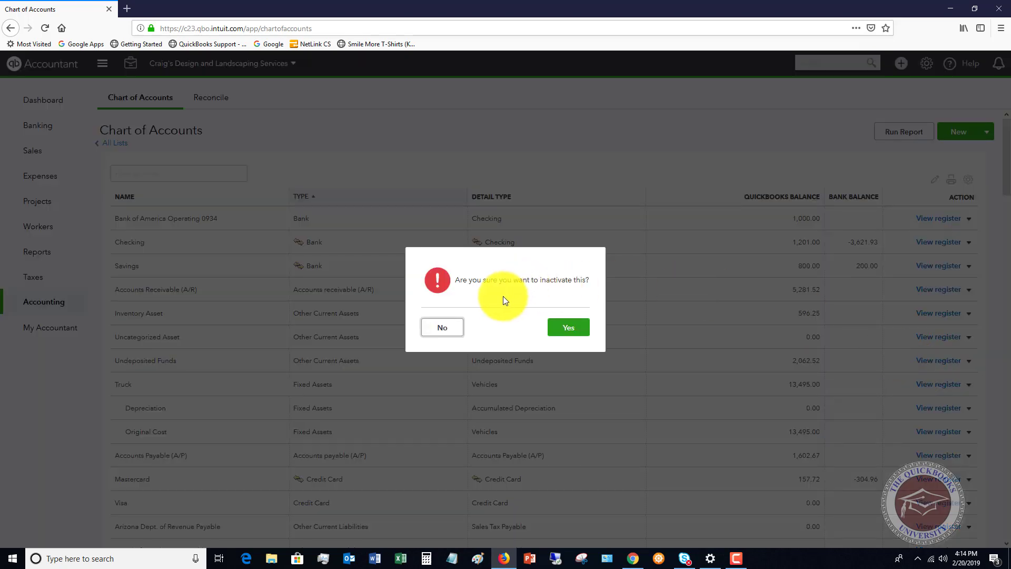
pyautogui.click(570, 330)
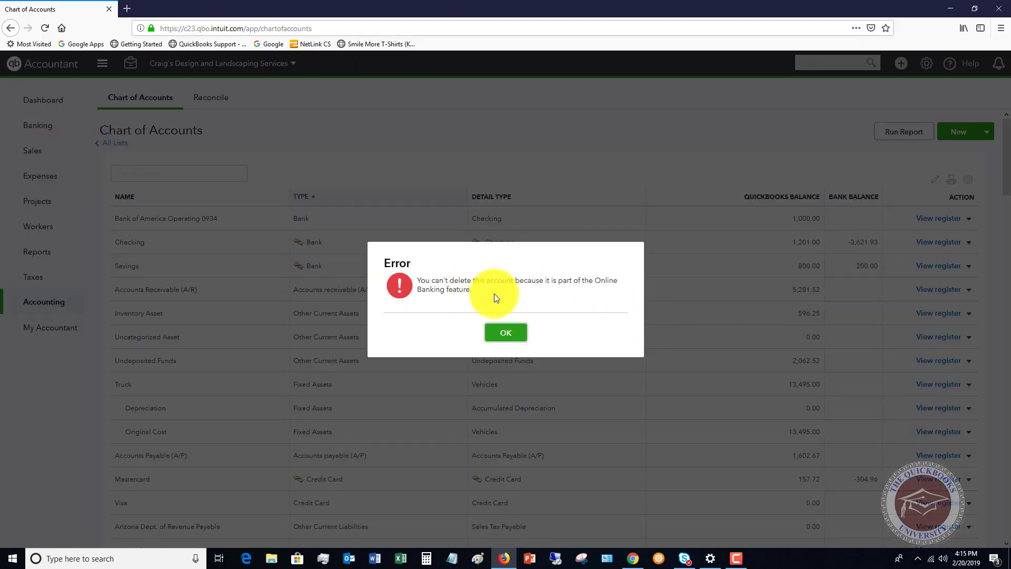
pyautogui.click(507, 334)
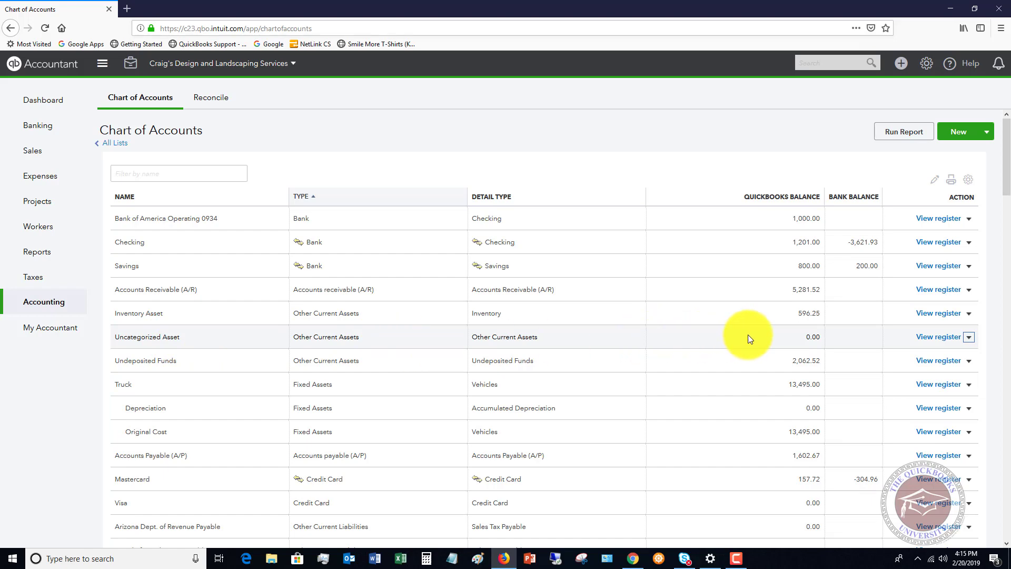
# Step: Make Automobile's Maintenance sub-account inactive, leaving only Fuel beneath Automobile
pyautogui.scroll(-10, 748, 334)
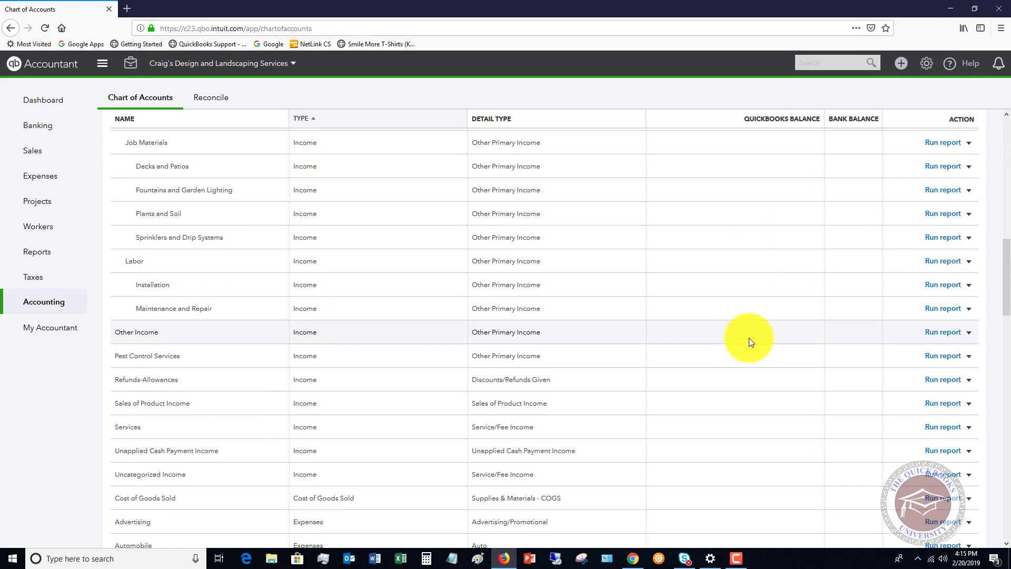
pyautogui.scroll(-7, 749, 338)
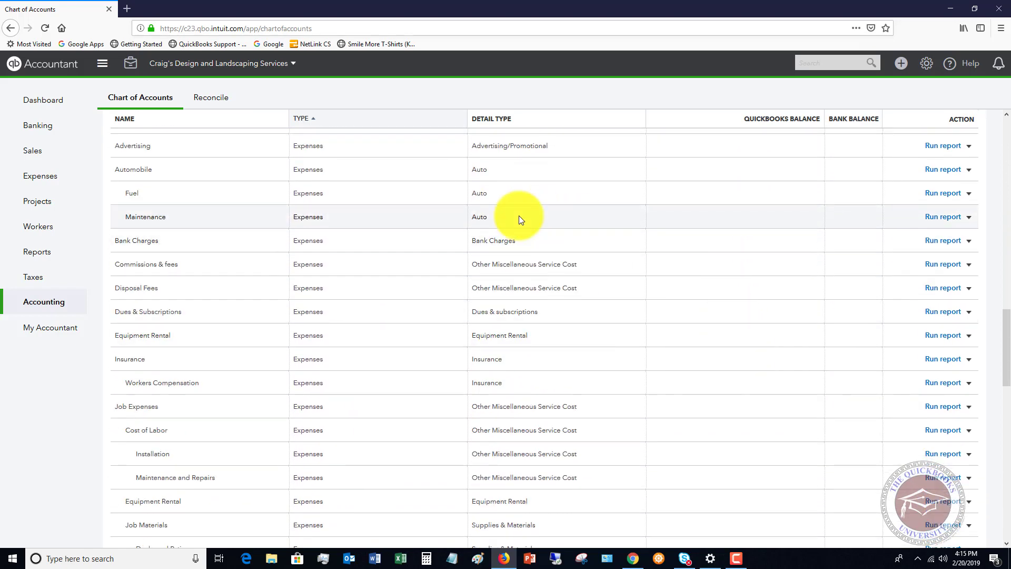
pyautogui.click(969, 218)
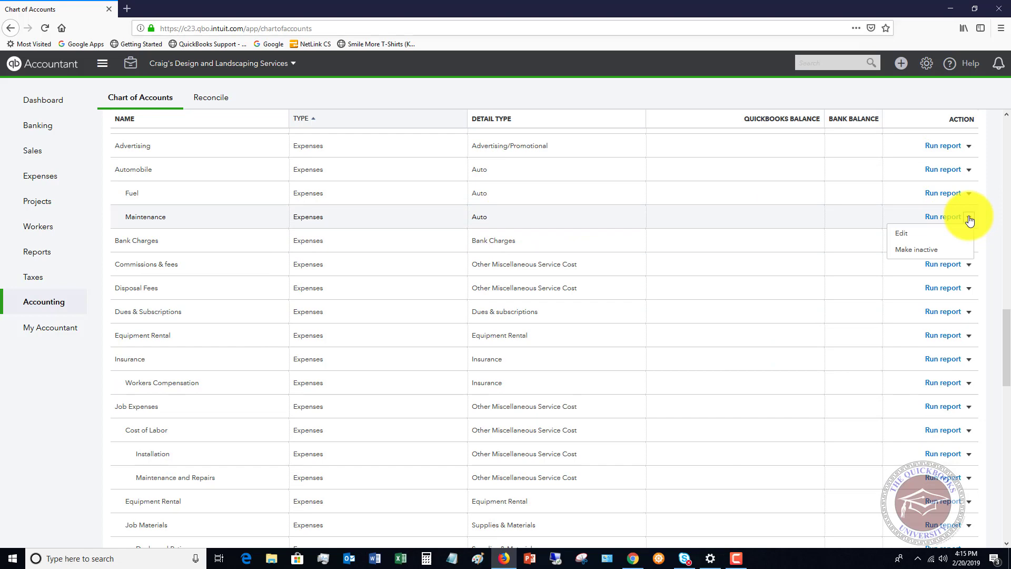
pyautogui.click(919, 249)
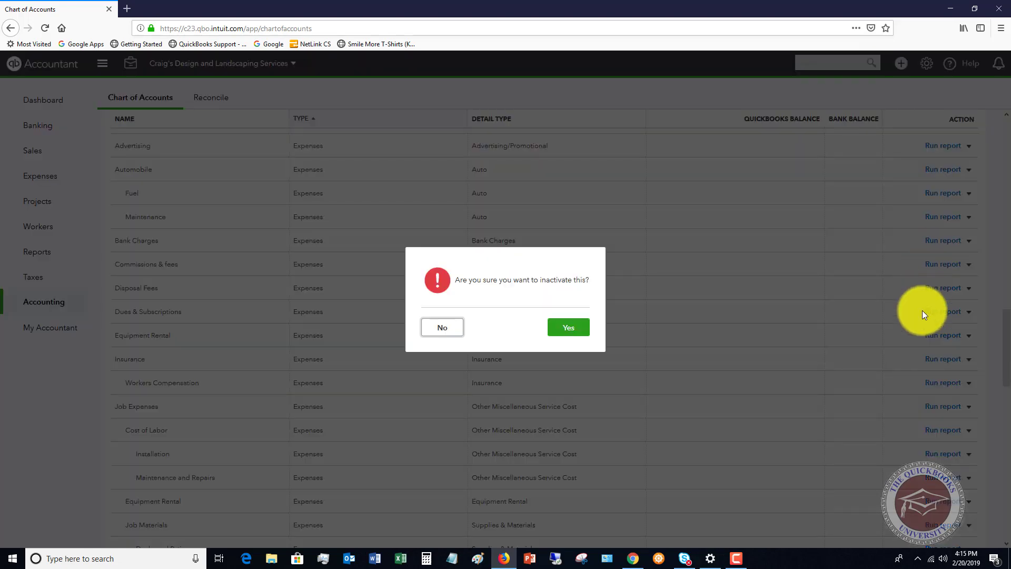
pyautogui.click(574, 327)
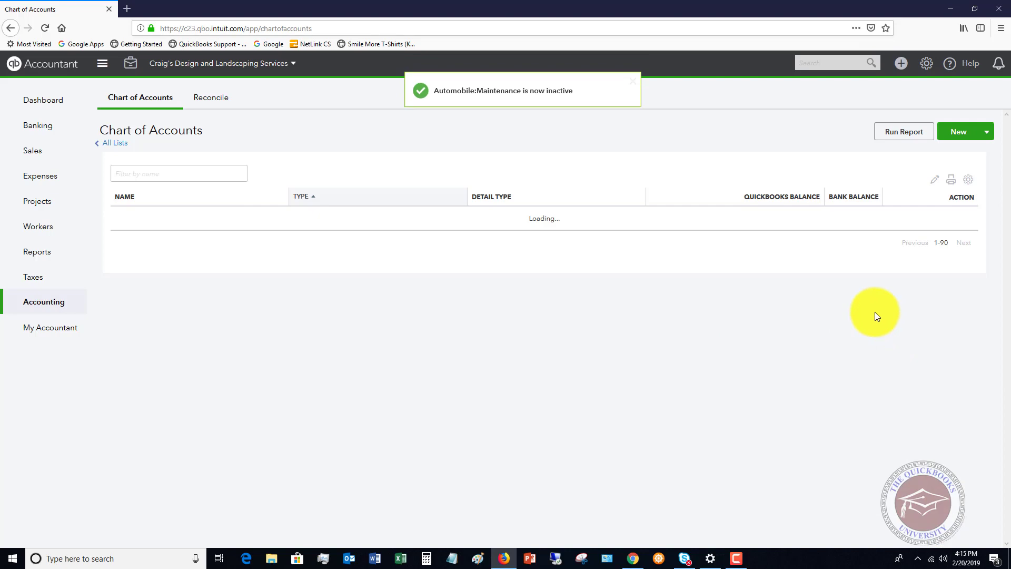
pyautogui.scroll(-10, 608, 312)
pyautogui.scroll(-7, 605, 313)
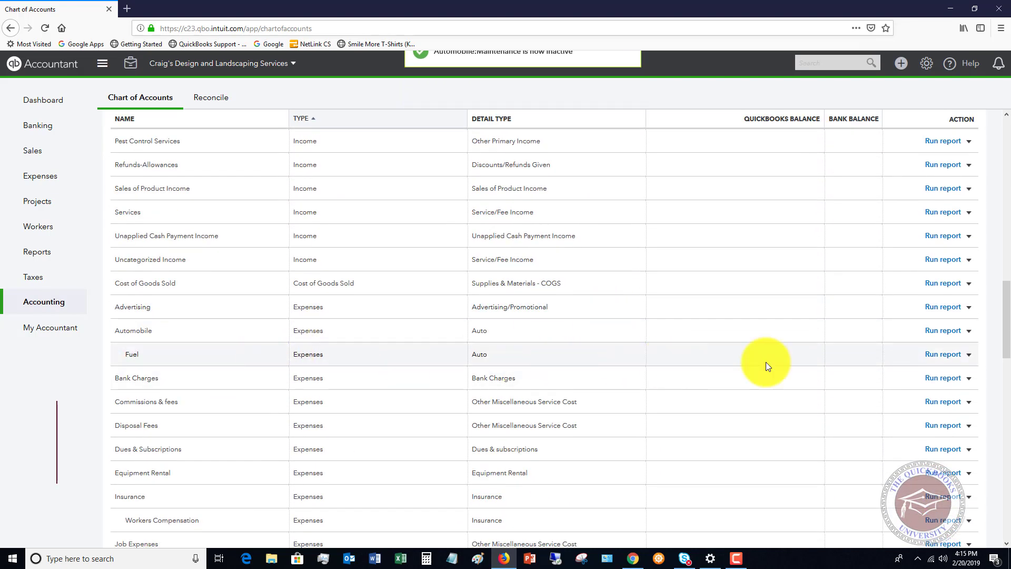
pyautogui.scroll(9, 899, 340)
pyautogui.scroll(8, 901, 340)
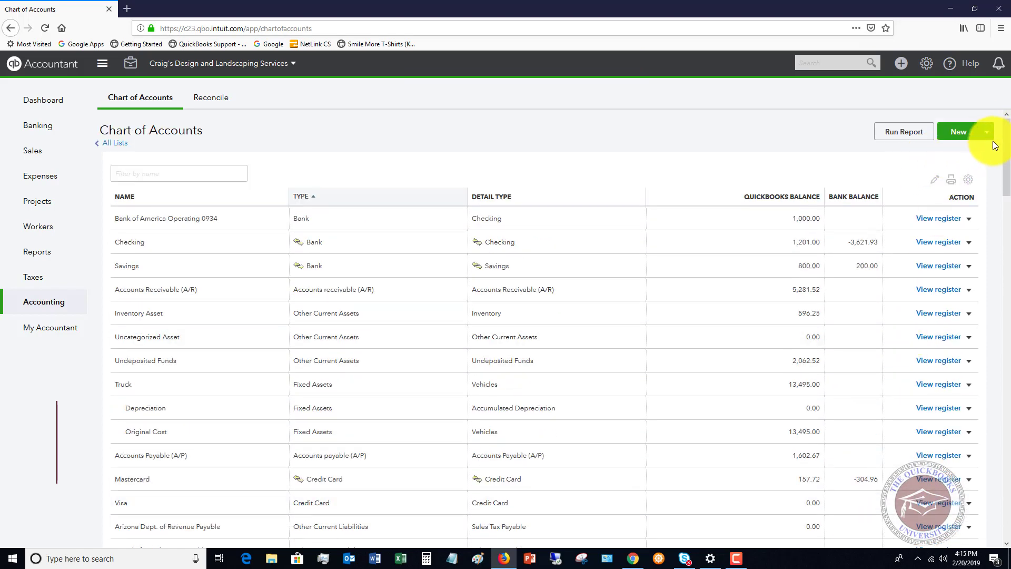
# Step: Show inactive accounts in the Chart of Accounts, then reactivate the deleted Maintenance sub-account under Automobile
pyautogui.click(969, 180)
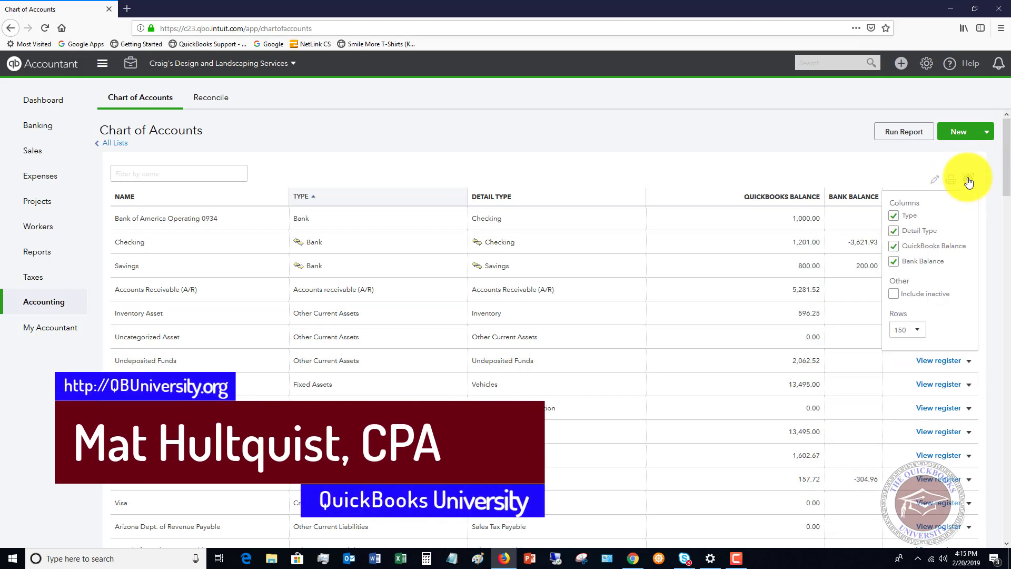
pyautogui.click(893, 294)
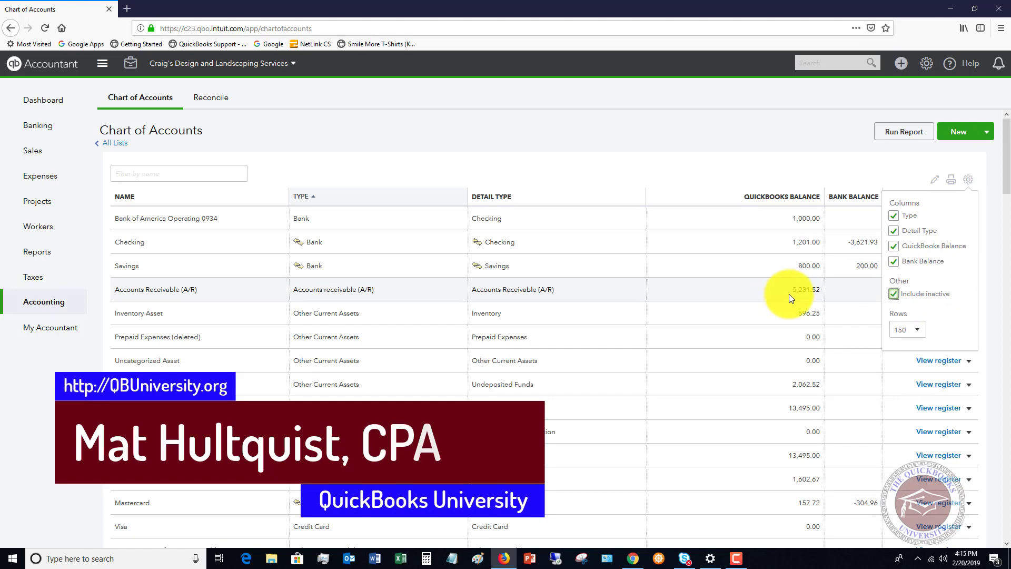
pyautogui.scroll(-15, 789, 294)
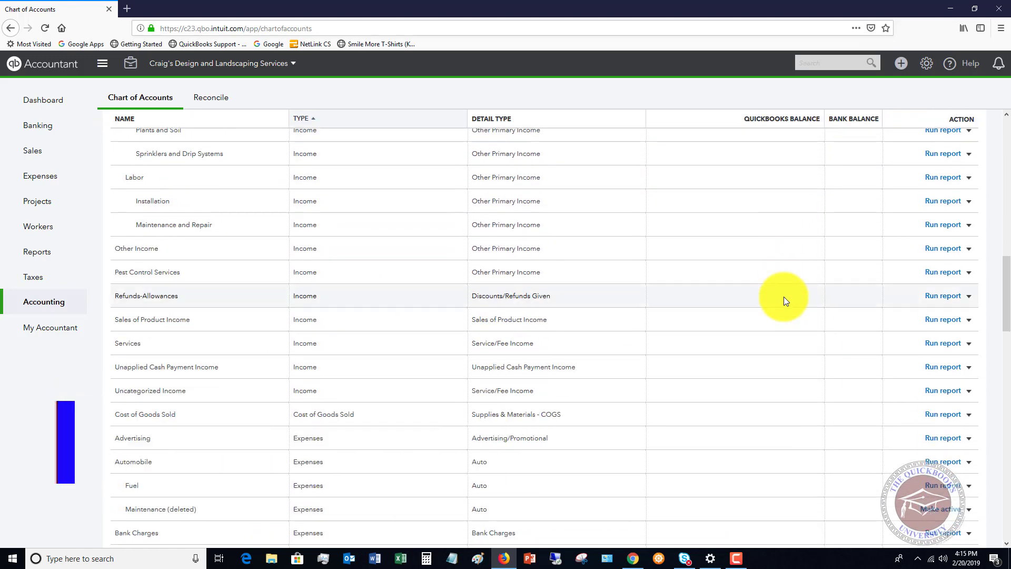
pyautogui.scroll(-2, 783, 296)
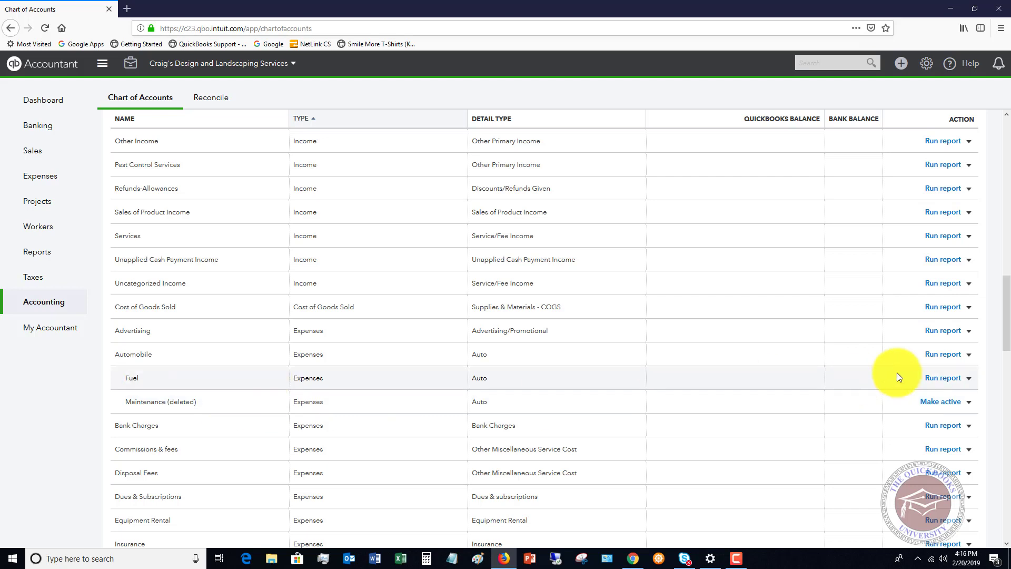
pyautogui.click(934, 402)
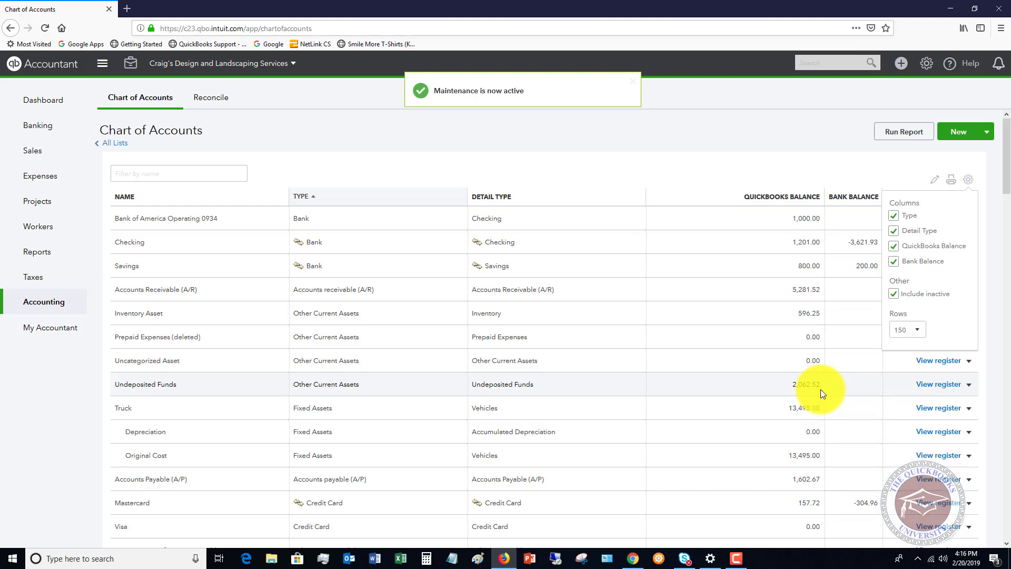
pyautogui.scroll(-10, 821, 390)
pyautogui.scroll(-7, 818, 390)
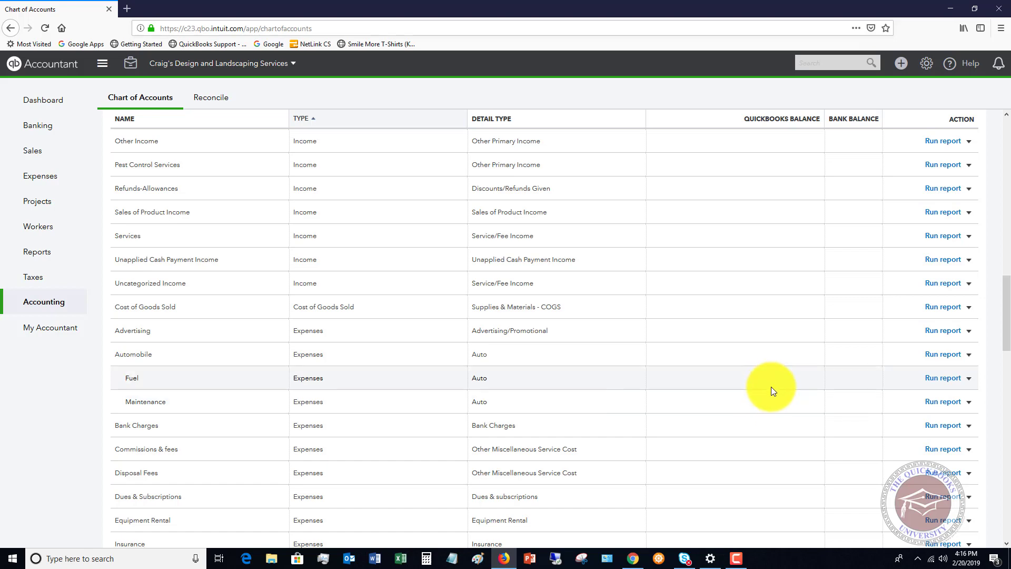
pyautogui.scroll(10, 773, 389)
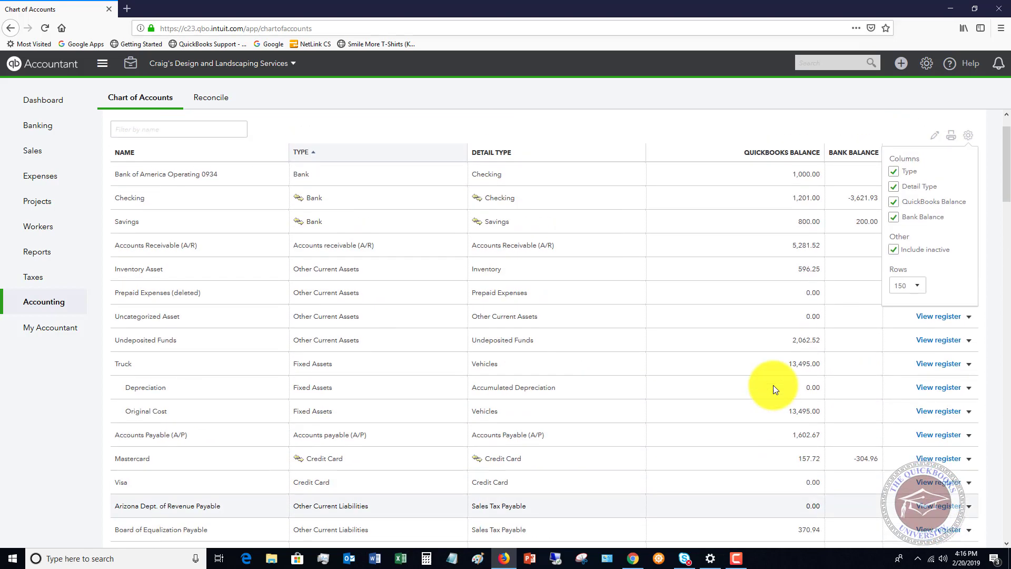
pyautogui.scroll(2, 773, 388)
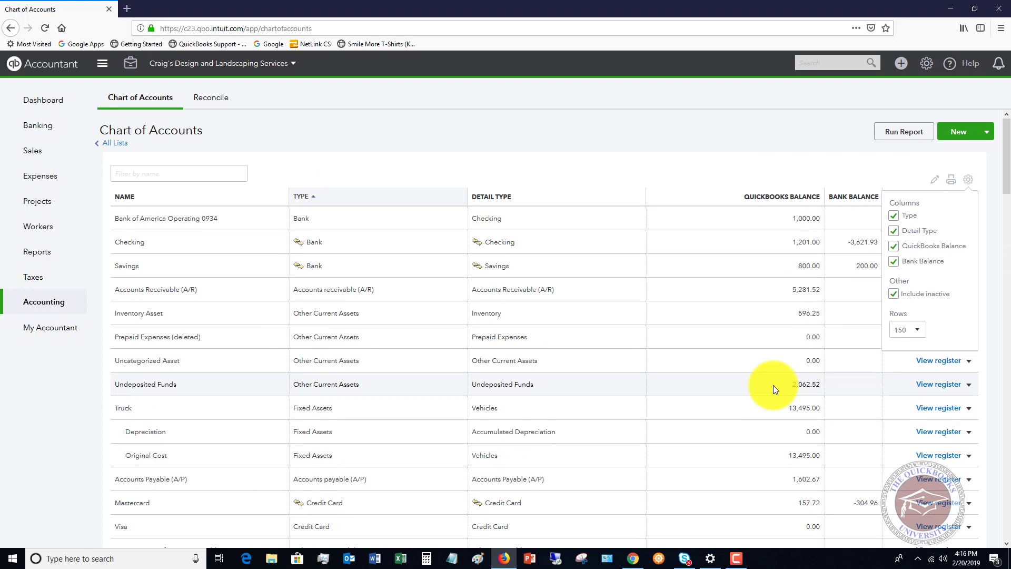